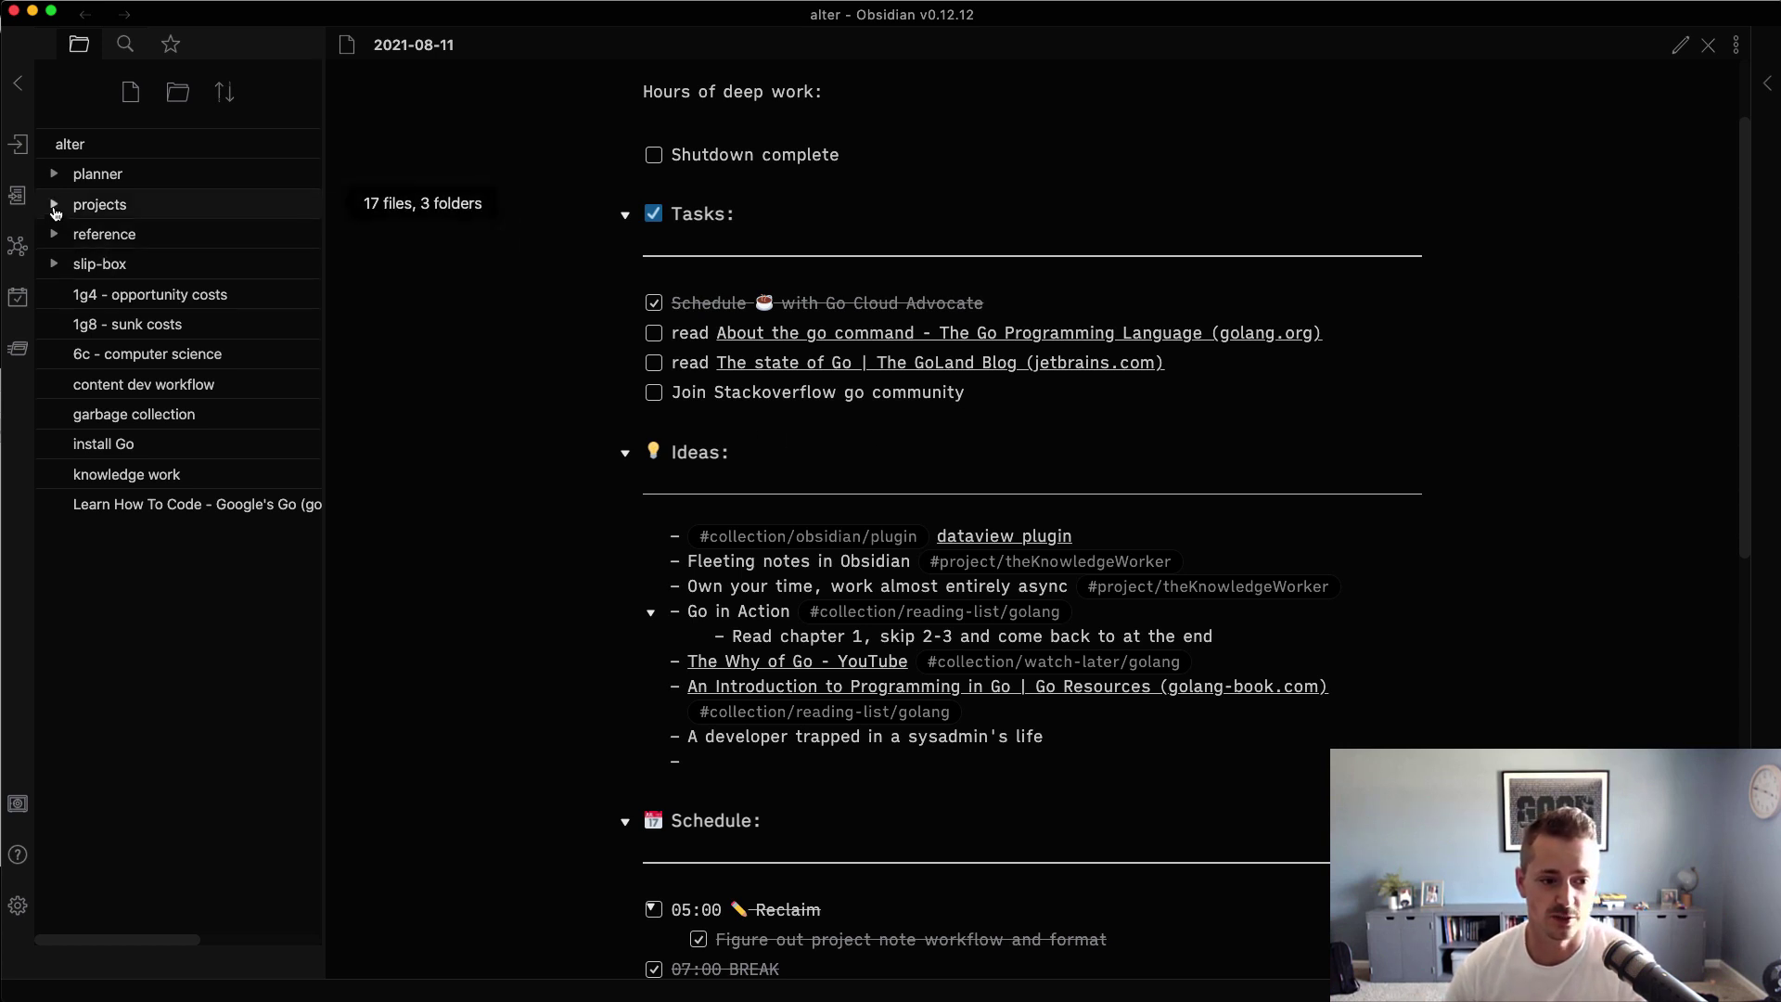
Expand the projects folder to reveal go-on-azure, perspectivesInTech, theKnowledgeWorker and the project notes.
{"action": "left_click", "coordinate": [139, 204]}
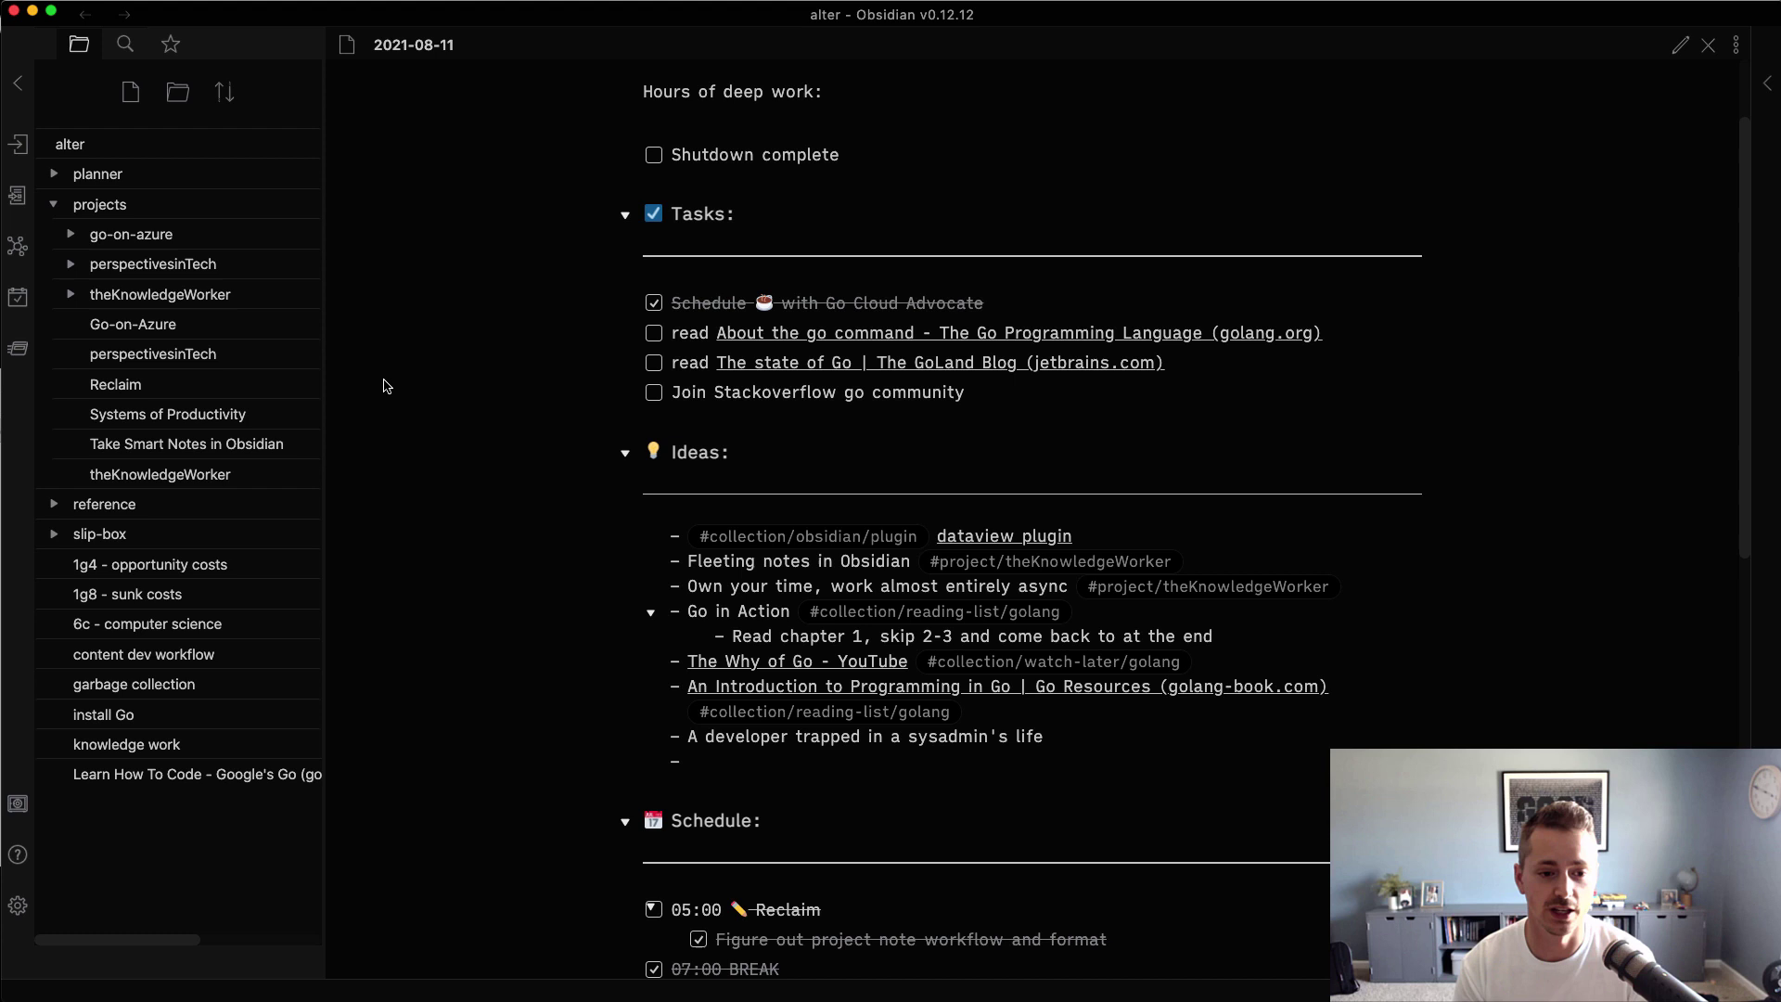
Open theKnowledgeWorker note and scroll through its tagged ideas, newsletters, essays and tutorials.
{"action": "left_click", "coordinate": [281, 473]}
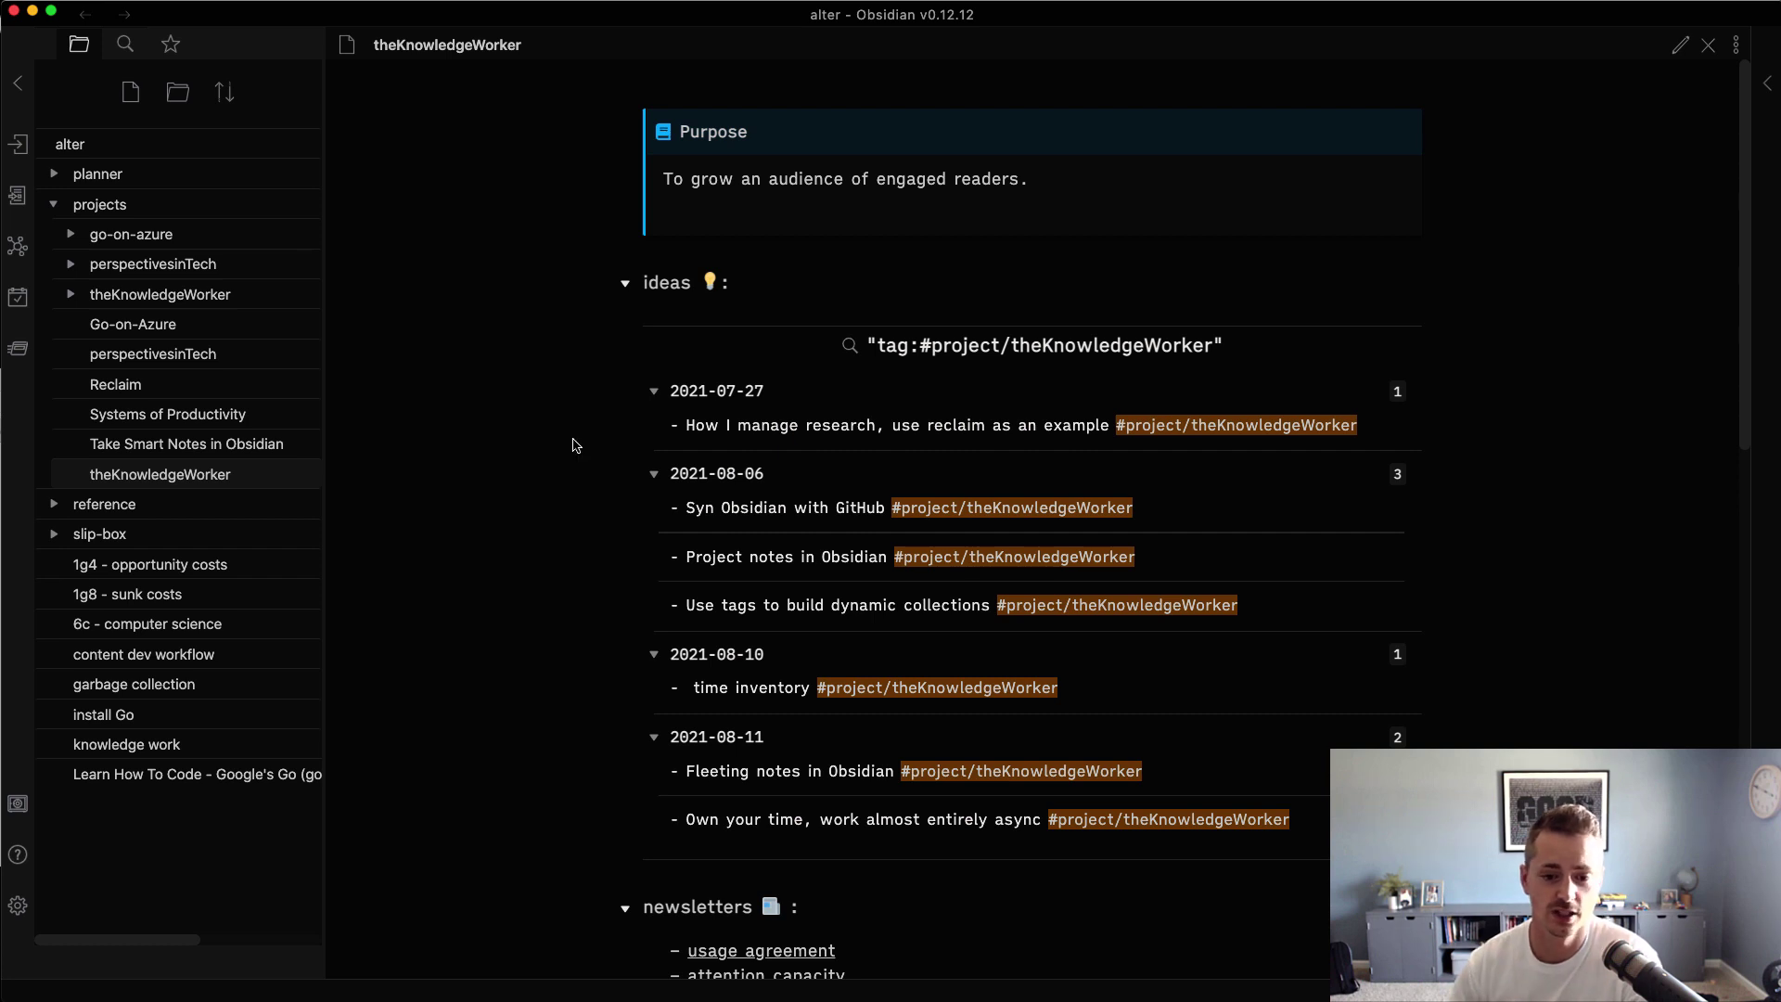
{"action": "scroll", "coordinate": [586, 487], "scroll_direction": "down", "scroll_amount": 2}
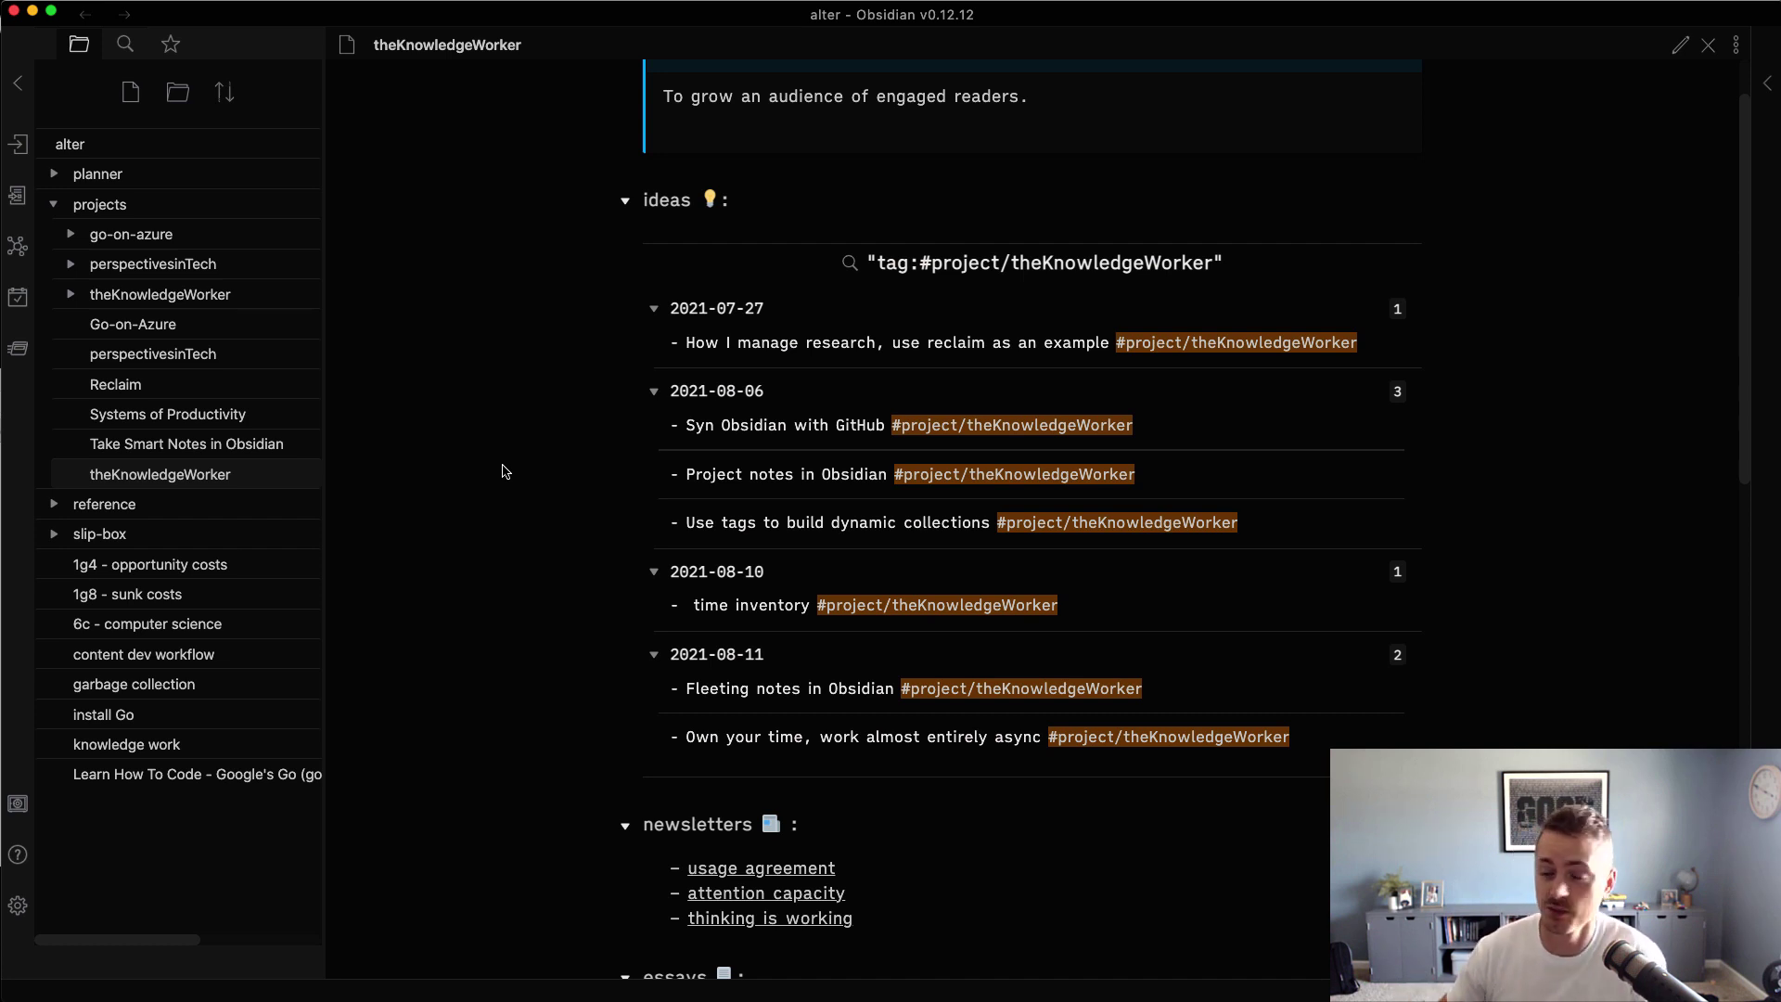
{"action": "scroll", "coordinate": [504, 473], "scroll_direction": "down", "scroll_amount": 1}
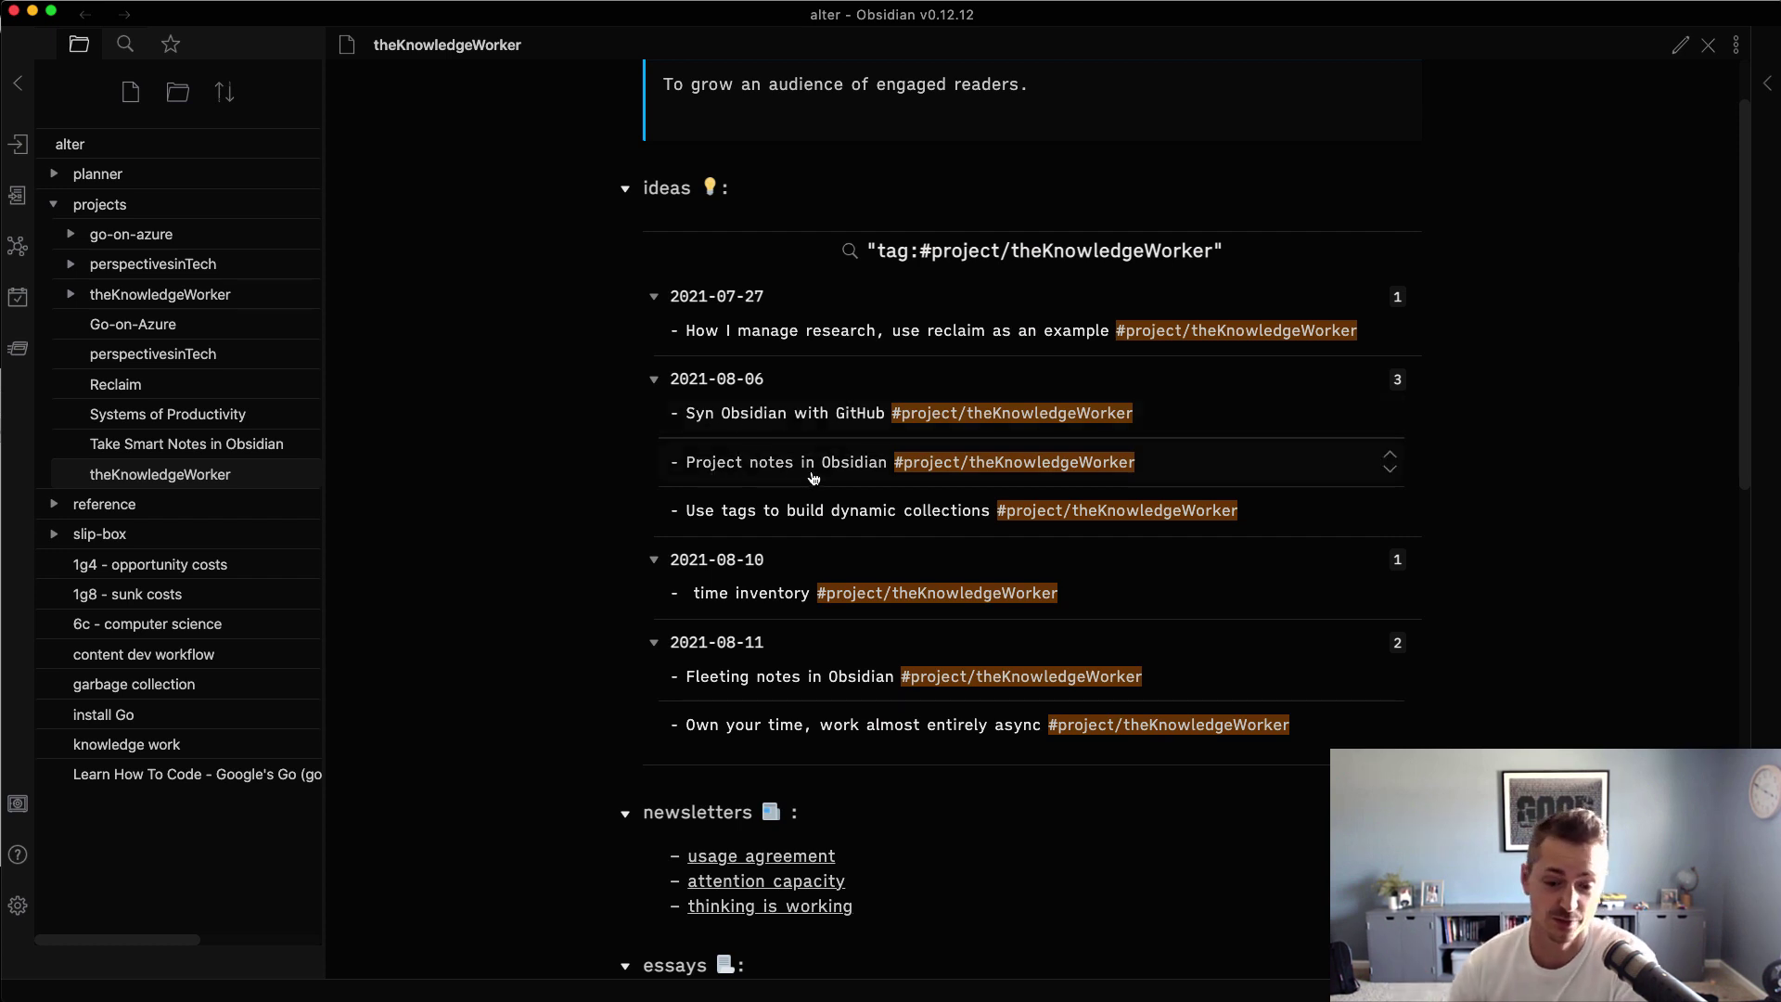
{"action": "scroll", "coordinate": [608, 501], "scroll_direction": "down", "scroll_amount": 2}
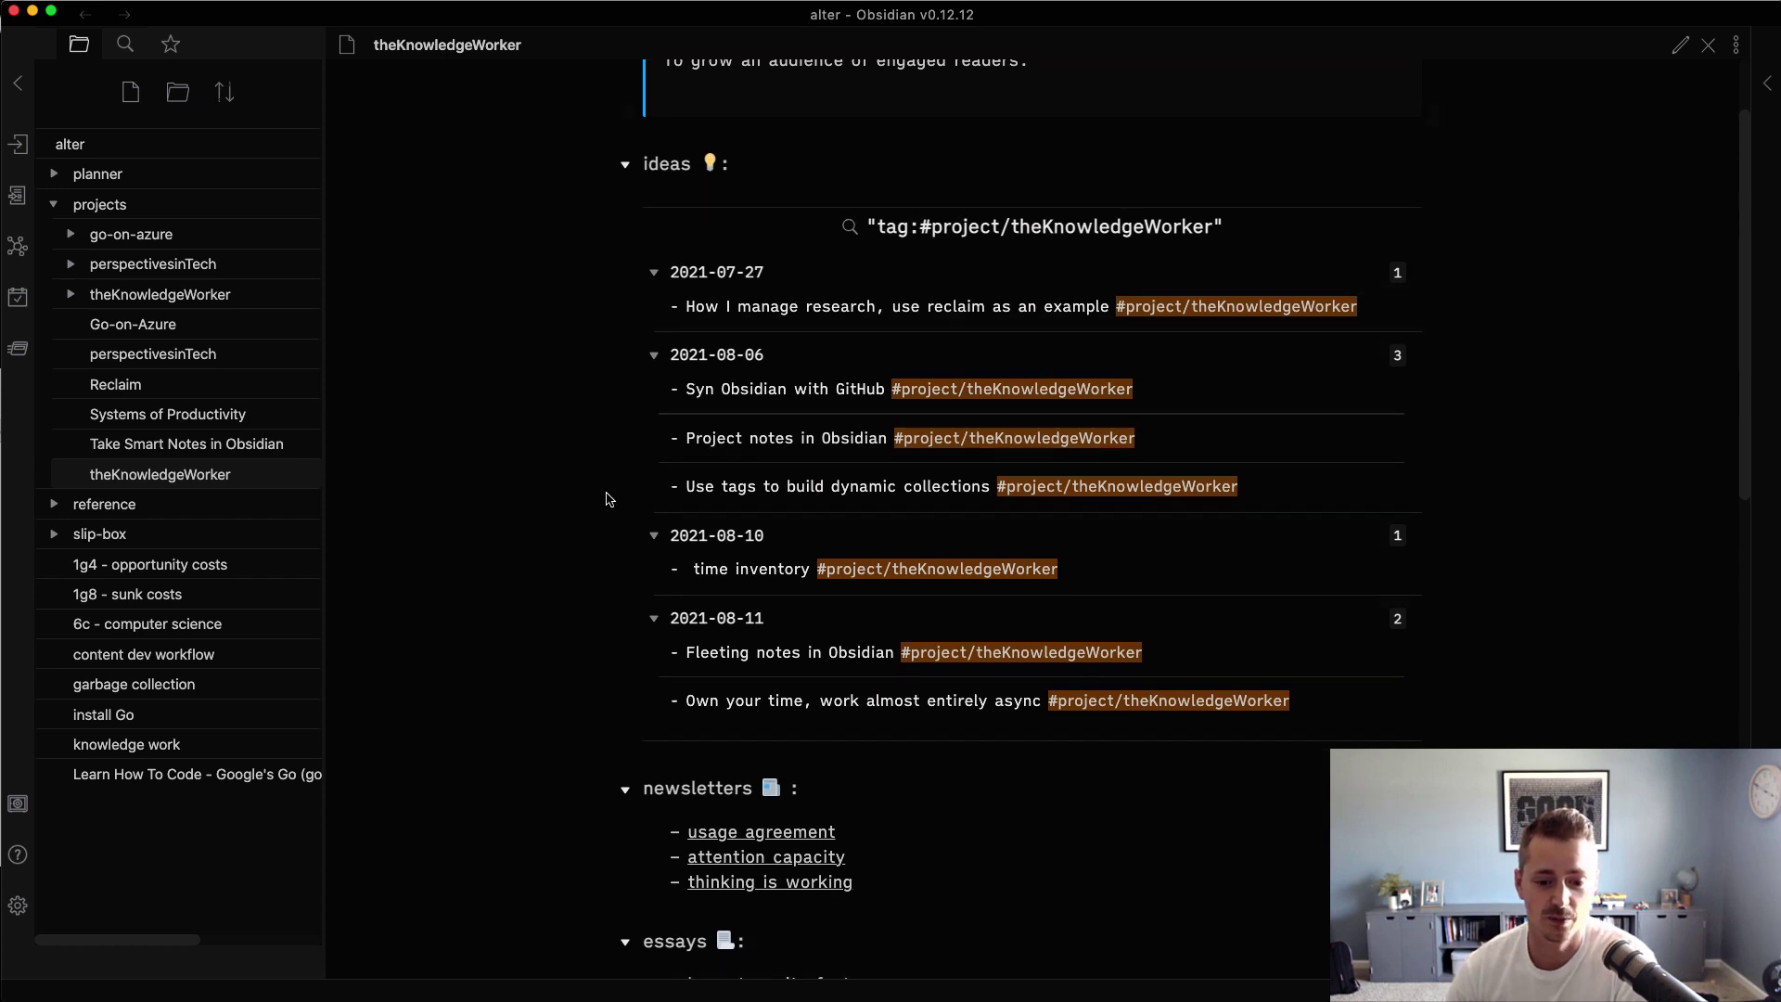
{"action": "scroll", "coordinate": [608, 501], "scroll_direction": "down", "scroll_amount": 10}
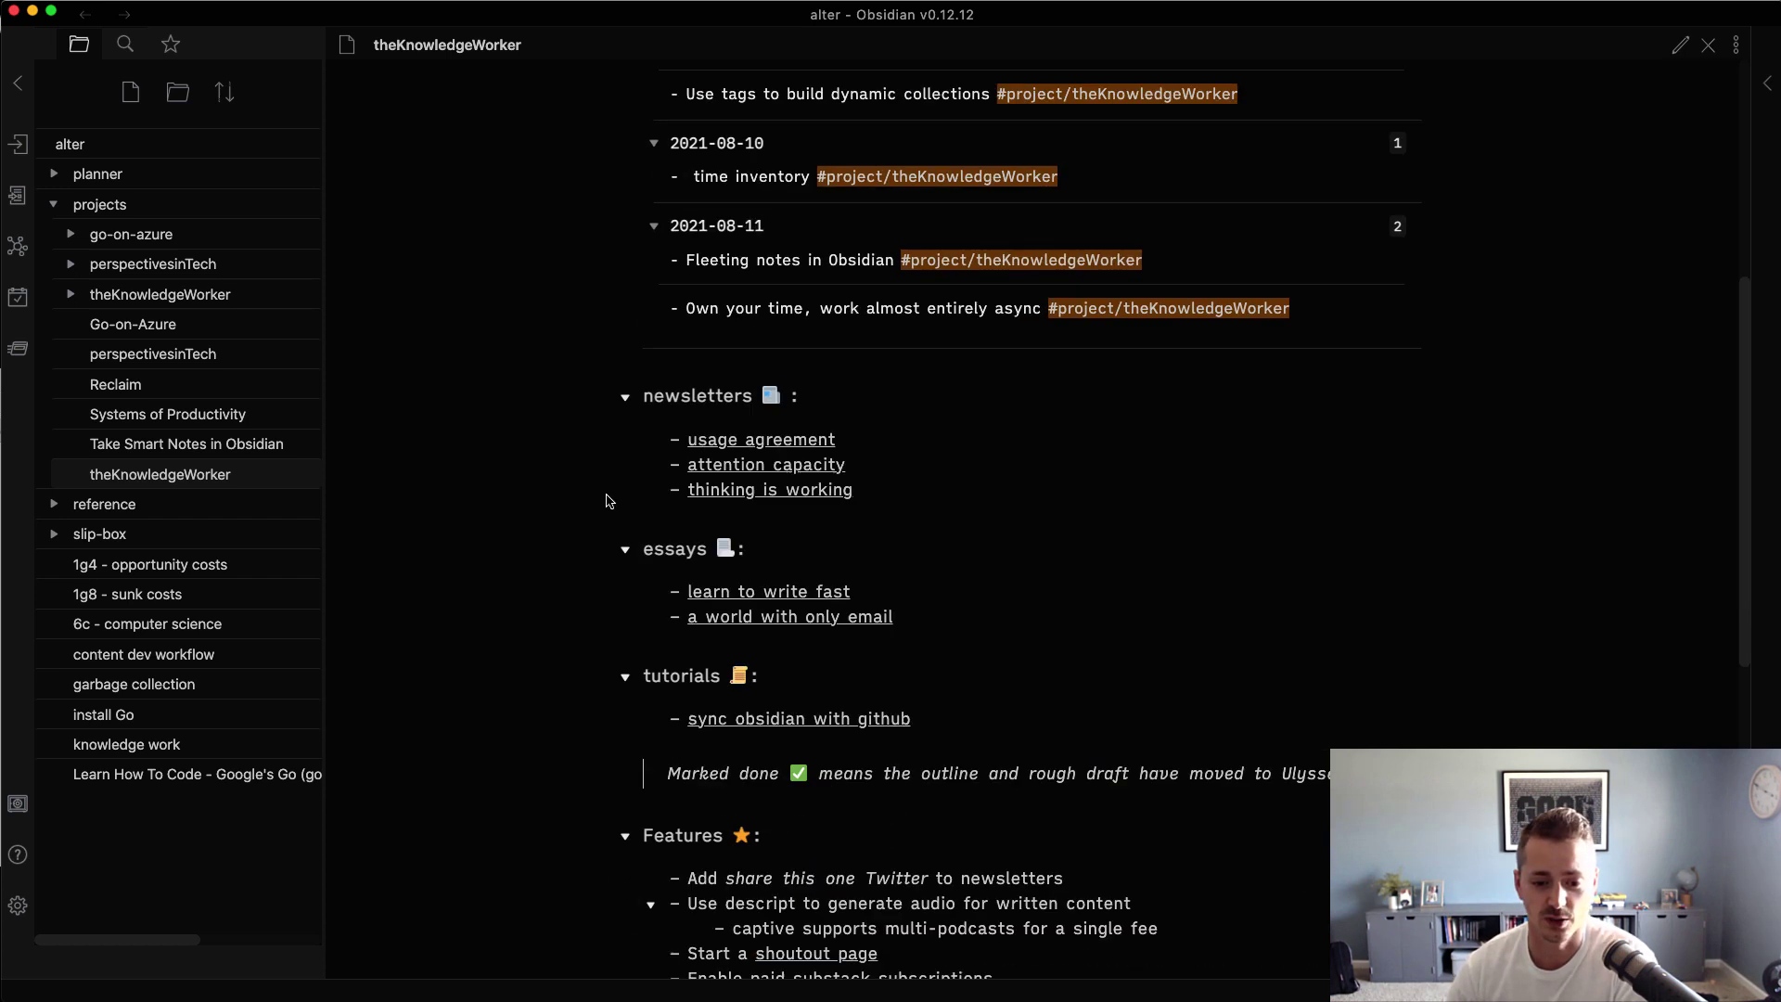
Preview the attention capacity newsletter, a #ready draft linking 5d5, 5d5a, 5b2 and 5e3.
{"action": "scroll", "coordinate": [608, 501], "scroll_direction": "down", "scroll_amount": 1}
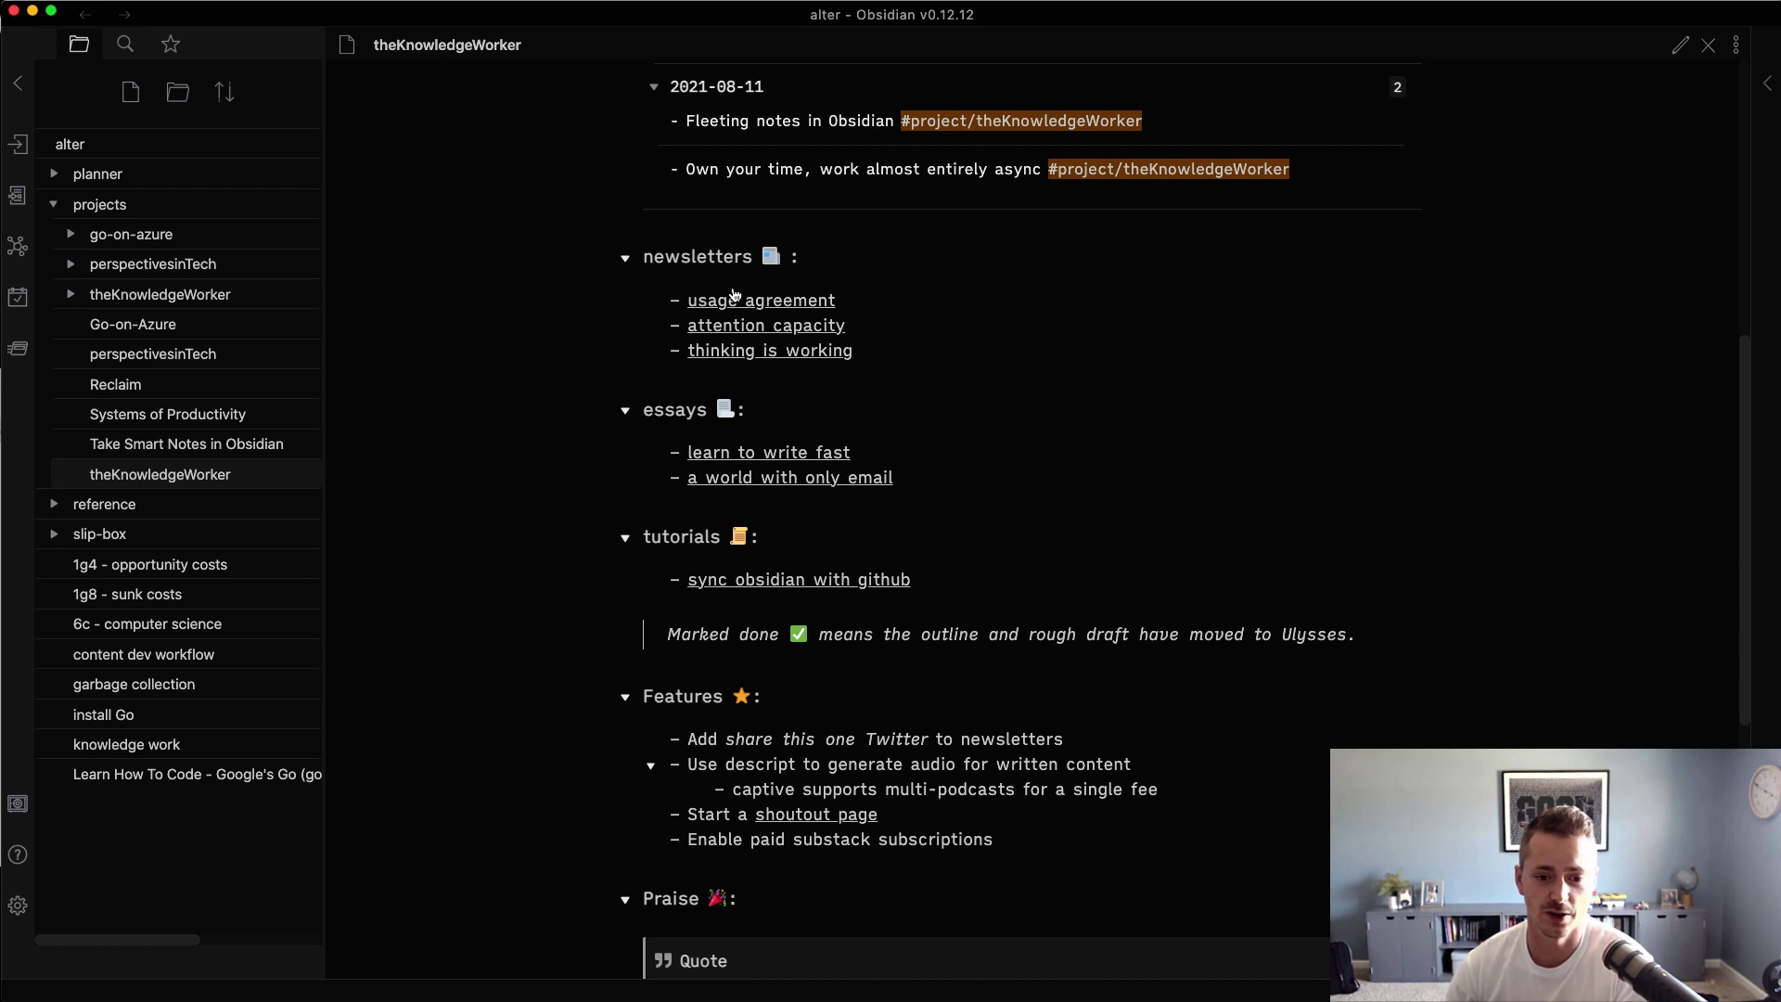
{"action": "mouse_move", "coordinate": [742, 306]}
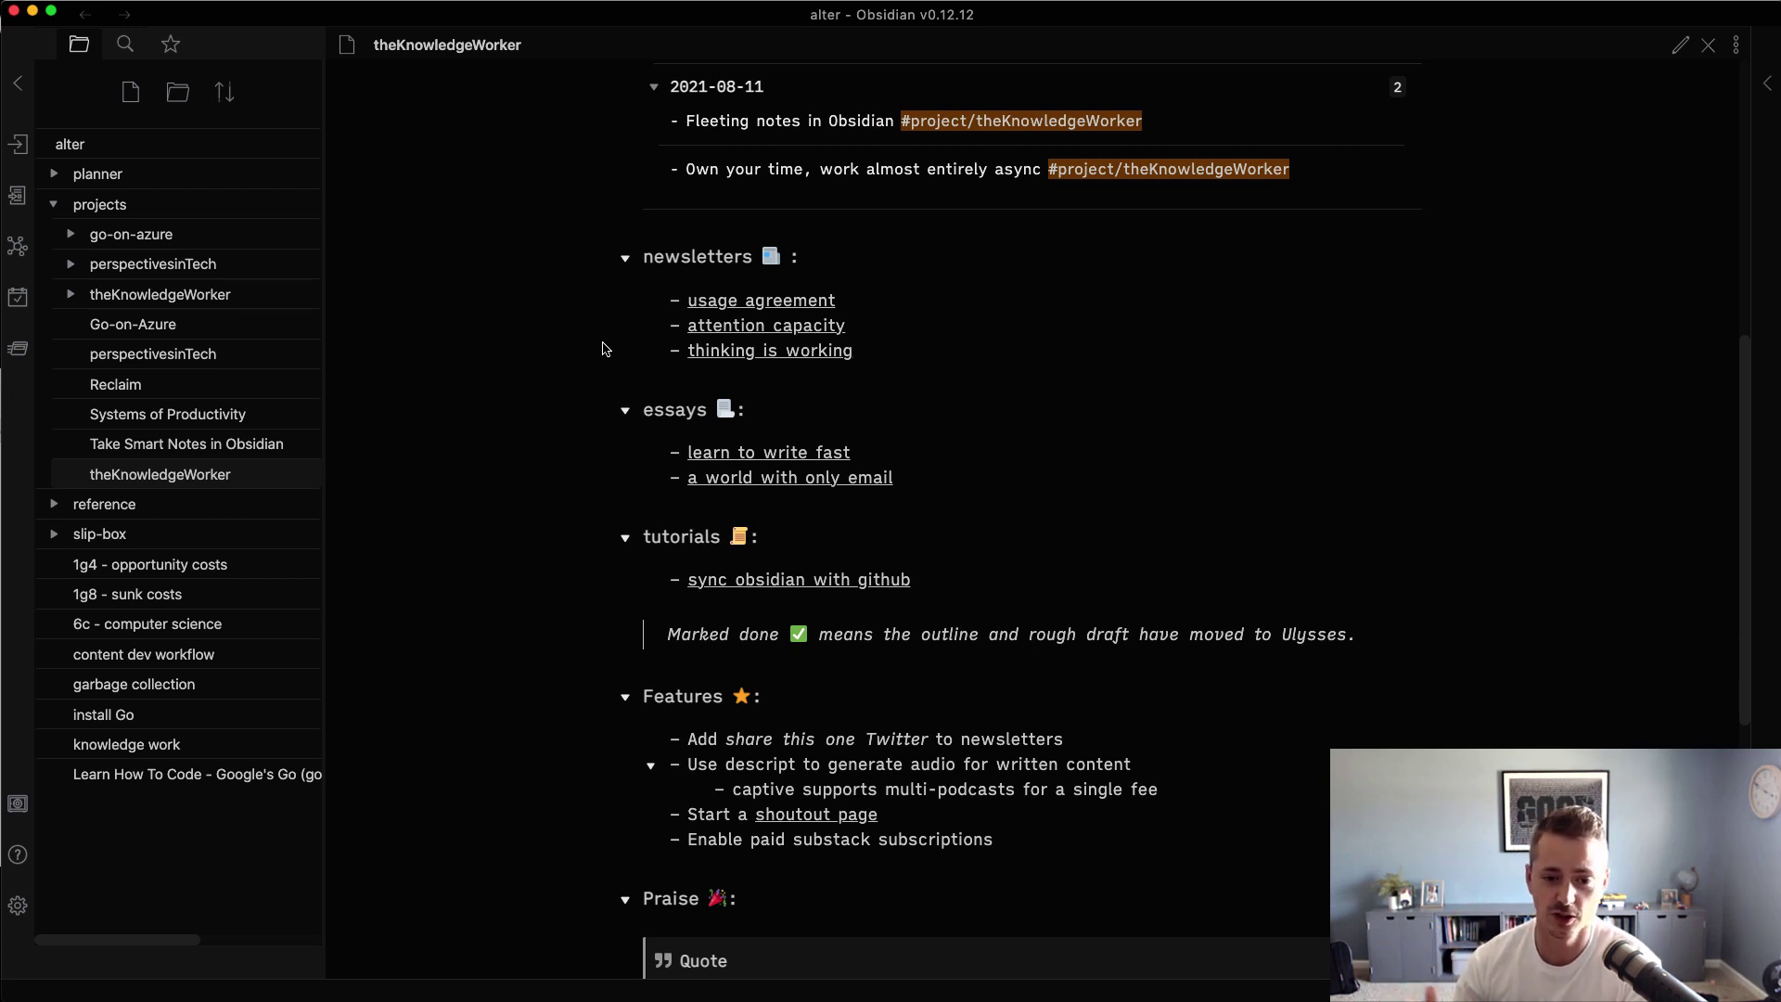
{"action": "mouse_move", "coordinate": [717, 335]}
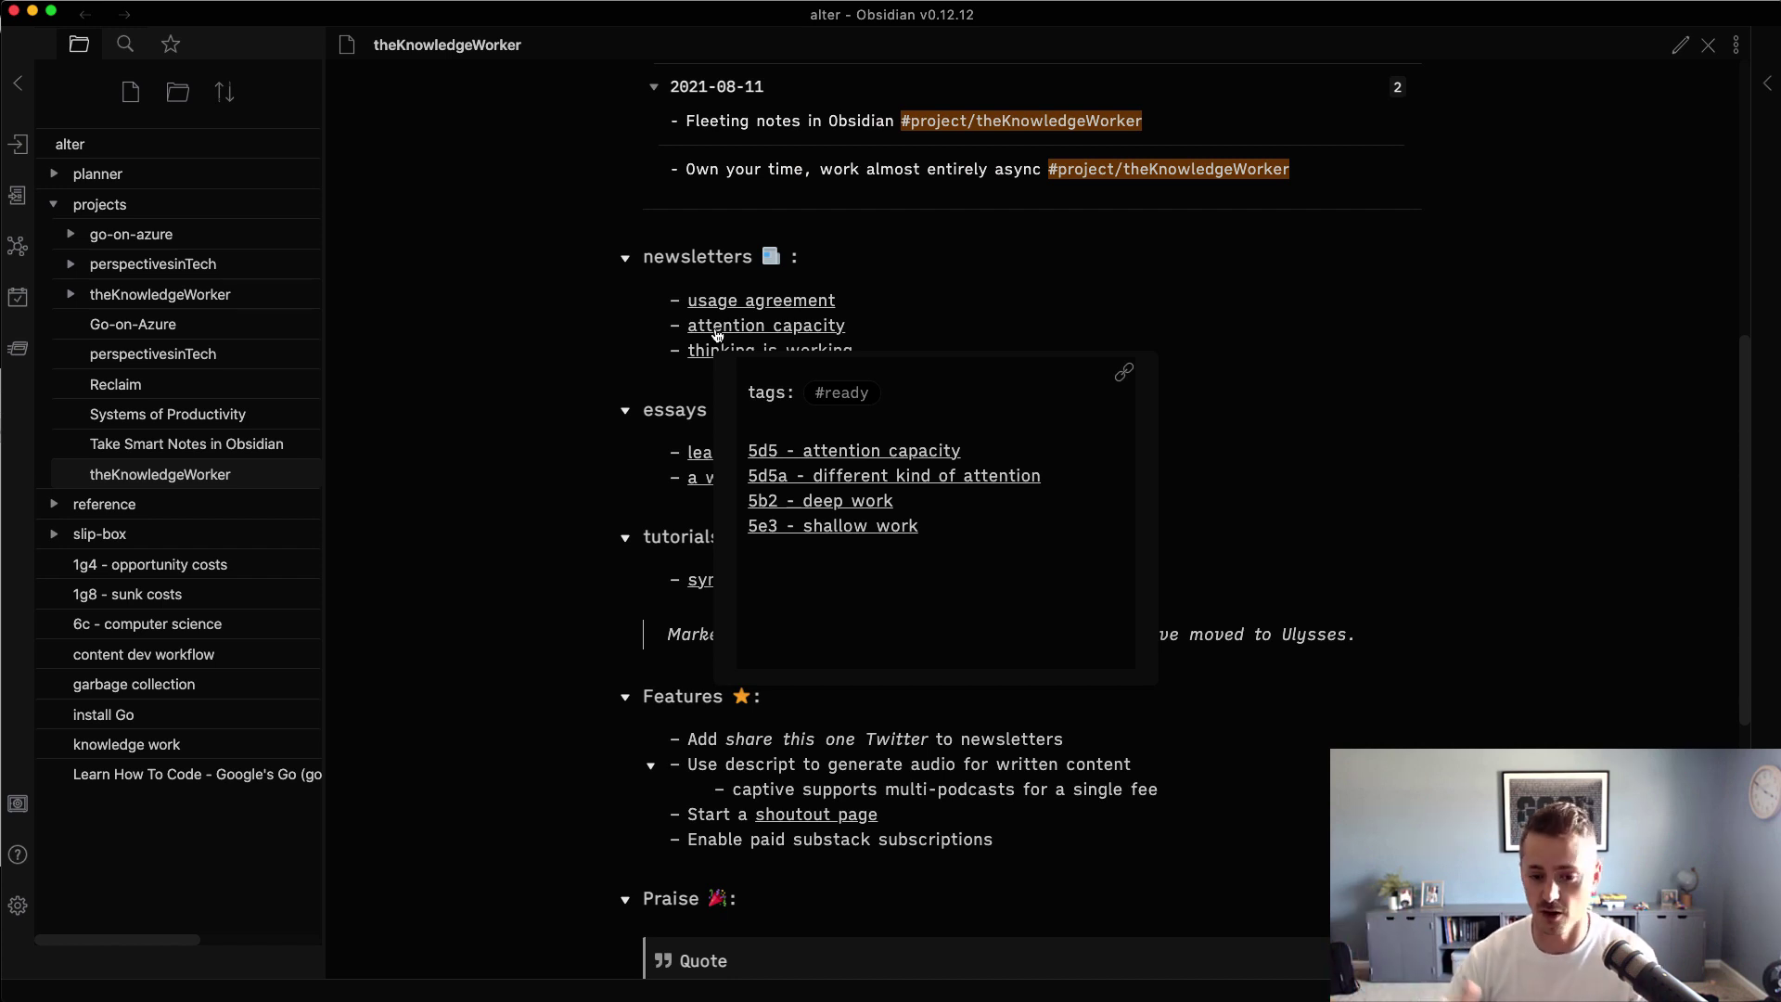
Preview the nested 5d5 note, scroll it, then preview the learn to write fast essay.
{"action": "mouse_move", "coordinate": [821, 462]}
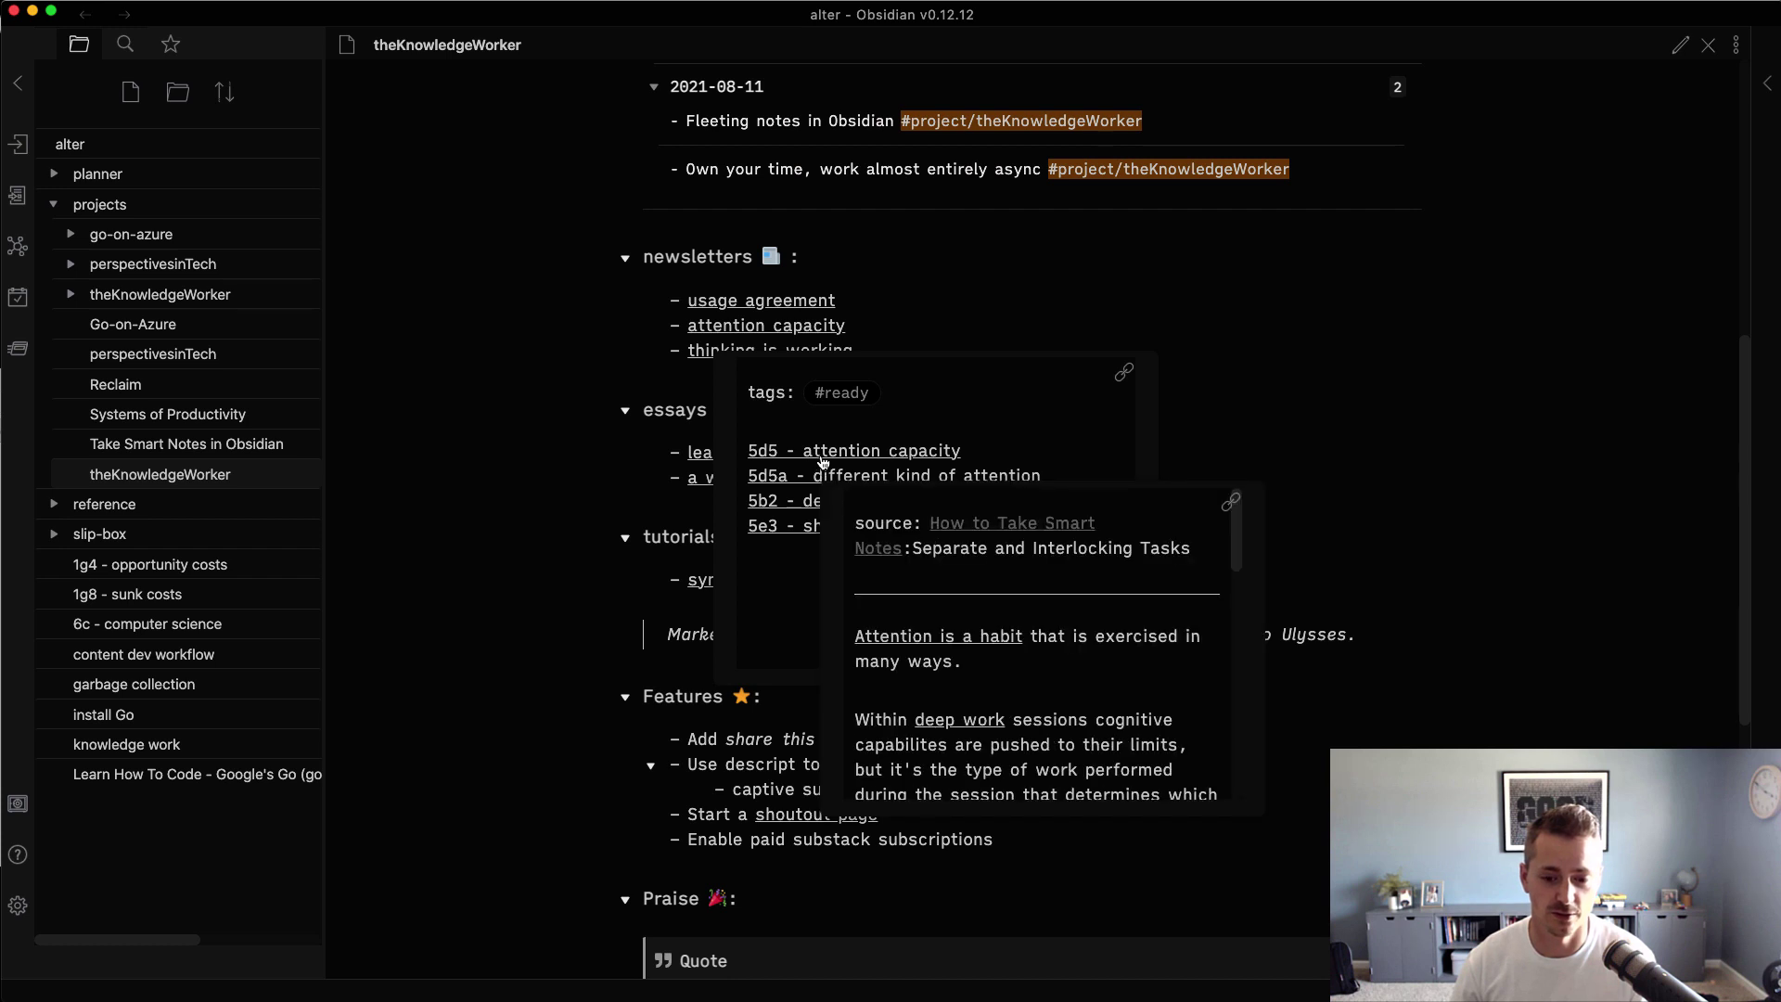
{"action": "scroll", "coordinate": [946, 584], "scroll_direction": "down", "scroll_amount": 1}
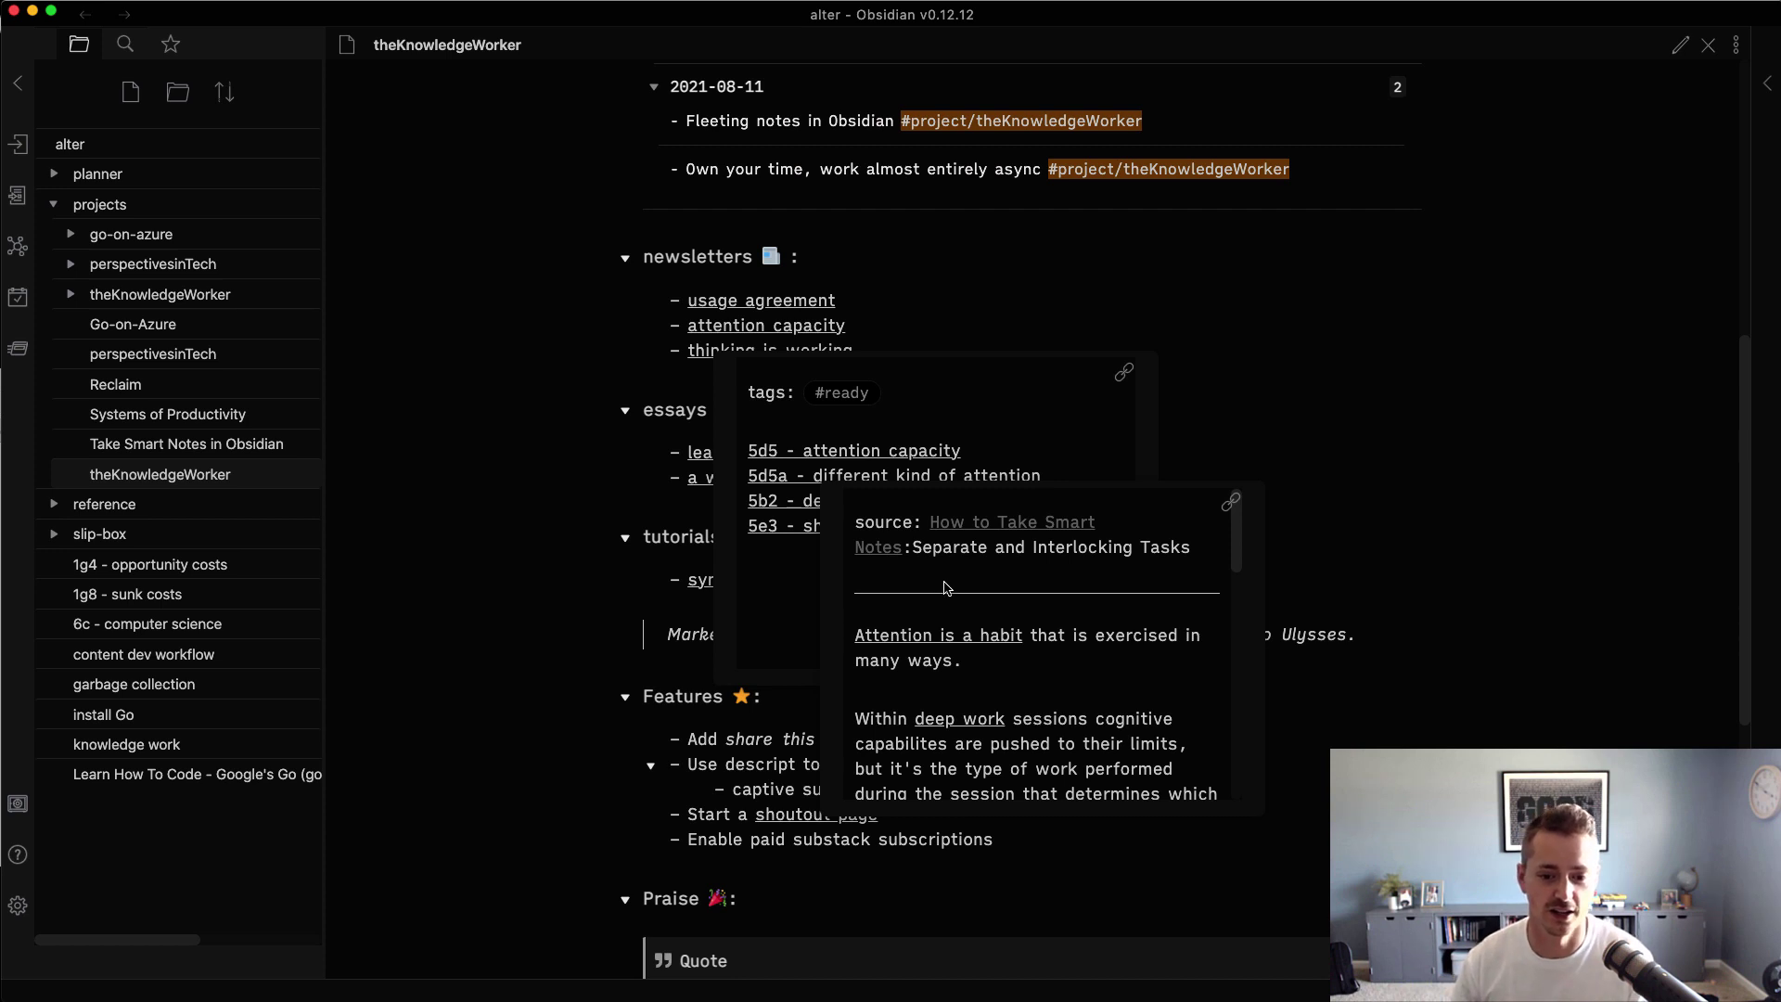
{"action": "scroll", "coordinate": [946, 582], "scroll_direction": "down", "scroll_amount": 3}
{"action": "scroll", "coordinate": [949, 594], "scroll_direction": "down", "scroll_amount": 3}
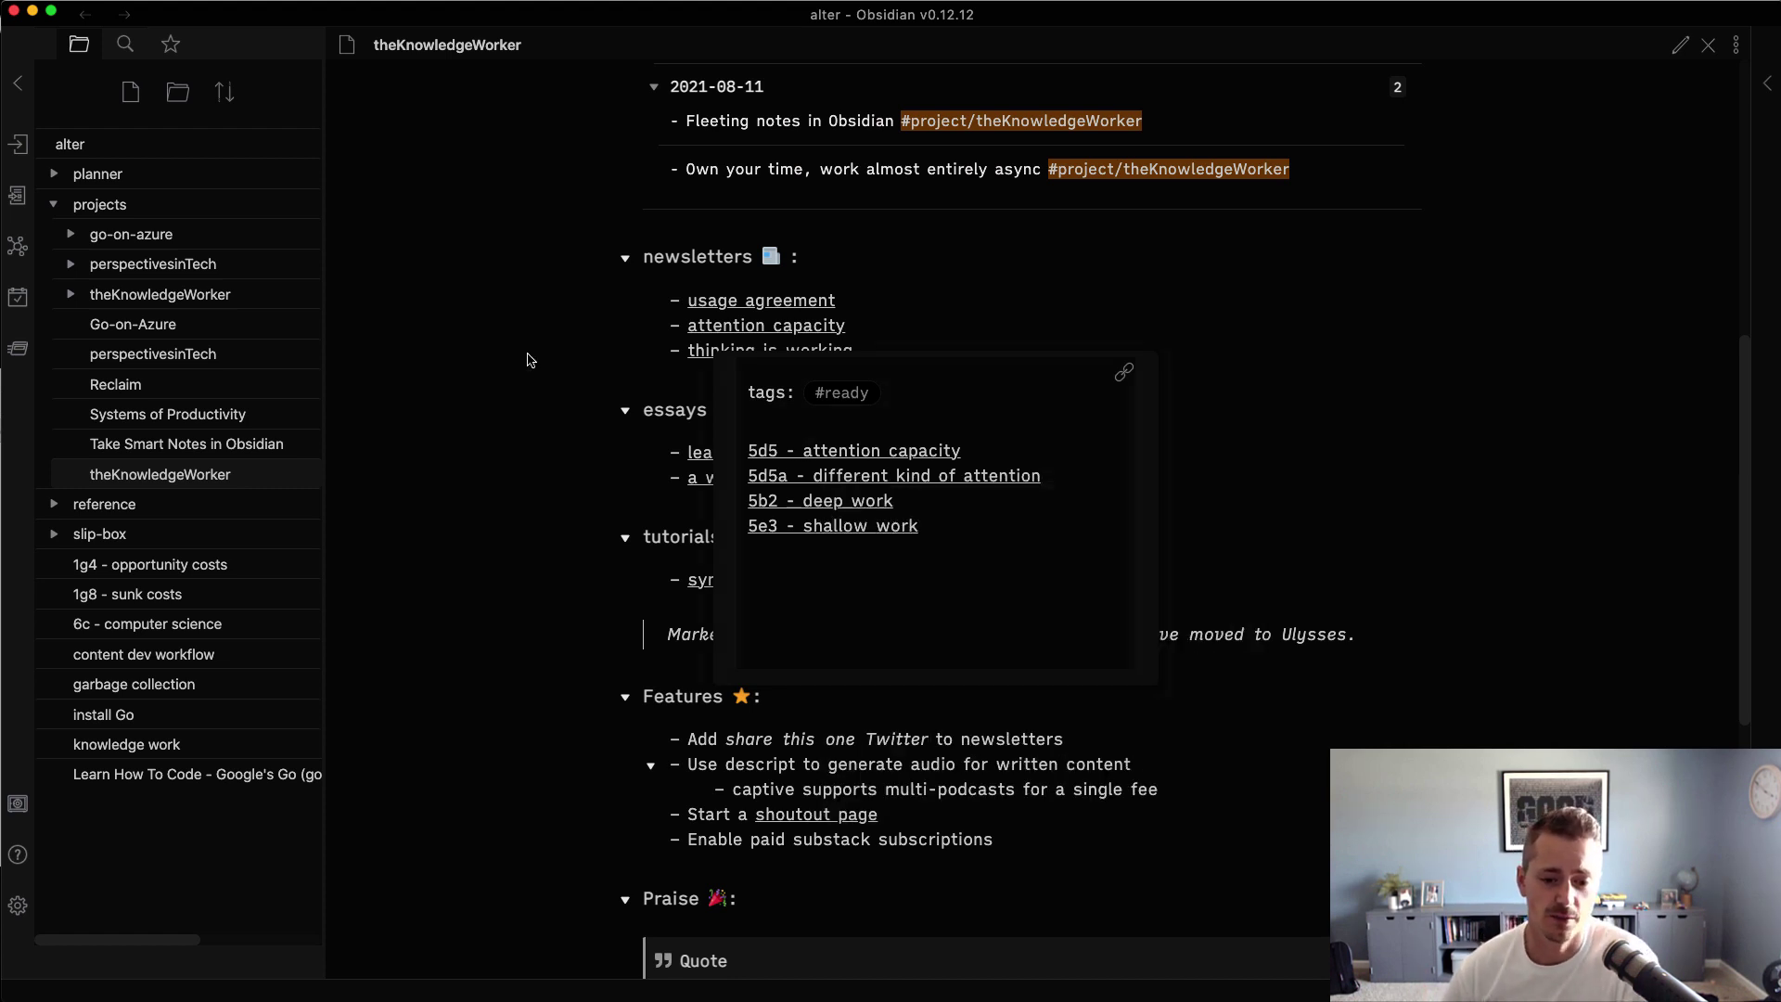
{"action": "mouse_move", "coordinate": [756, 461]}
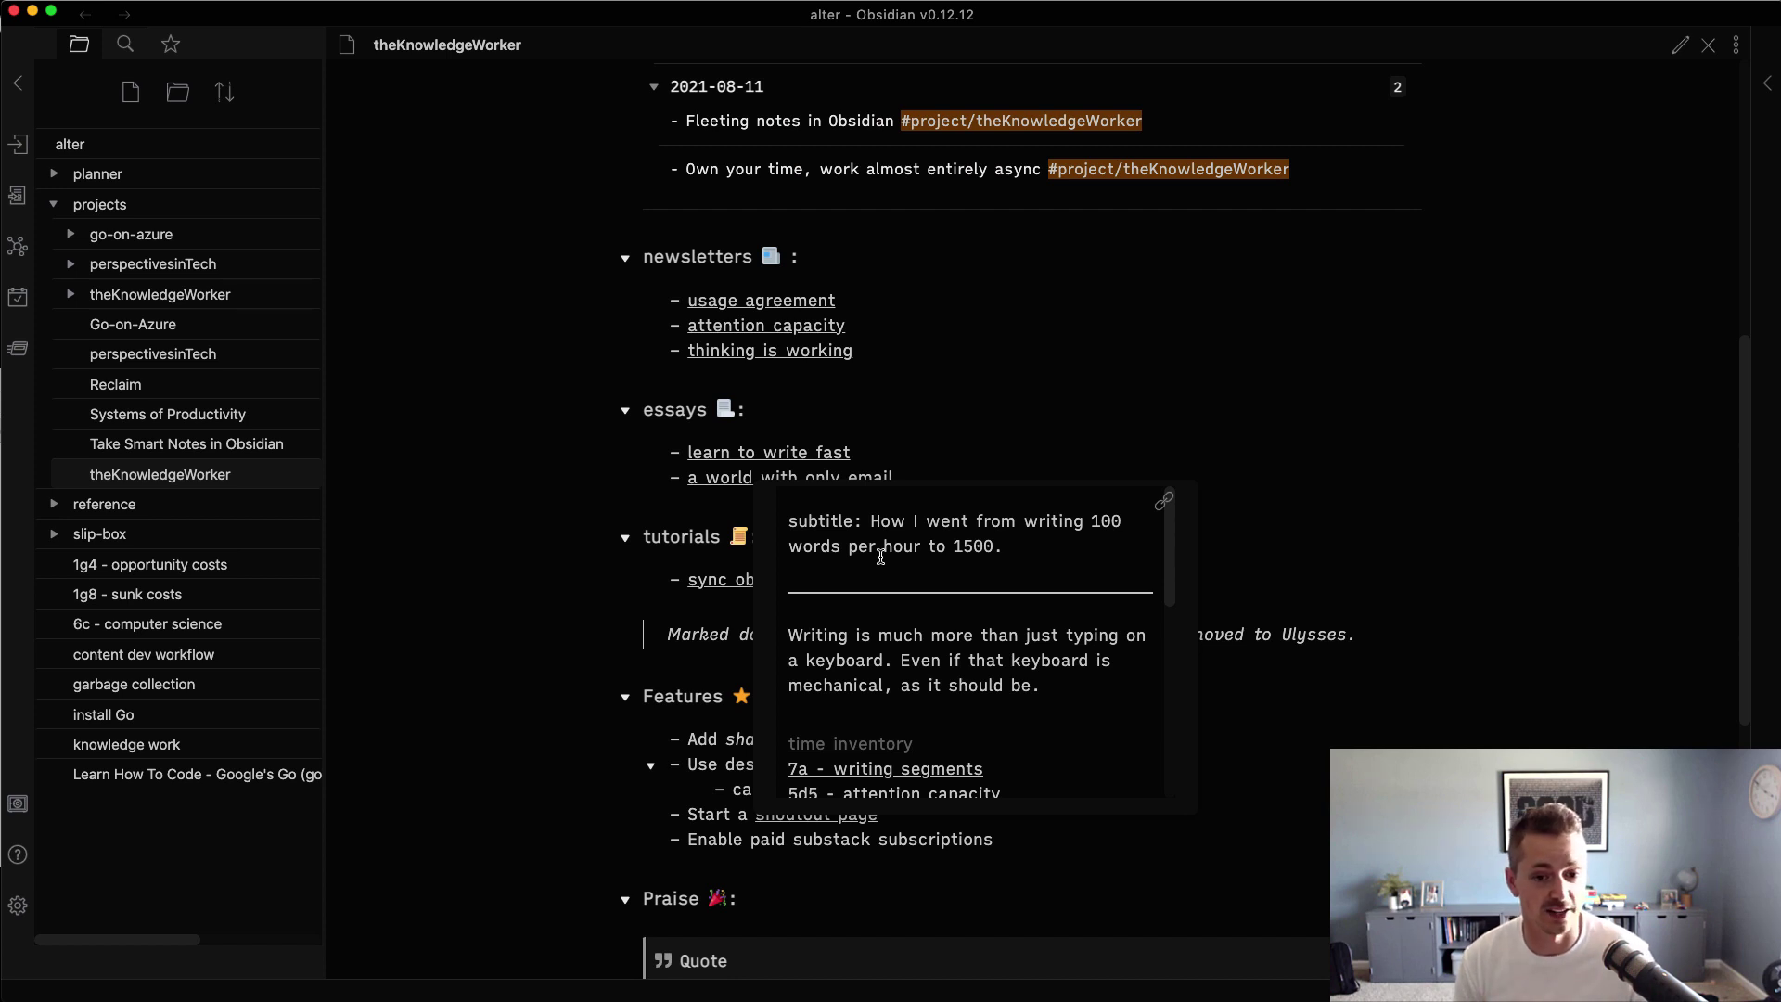
Scroll the learn to write fast preview, then dismiss all previews back to theKnowledgeWorker note.
{"action": "scroll", "coordinate": [880, 571], "scroll_direction": "down", "scroll_amount": 3}
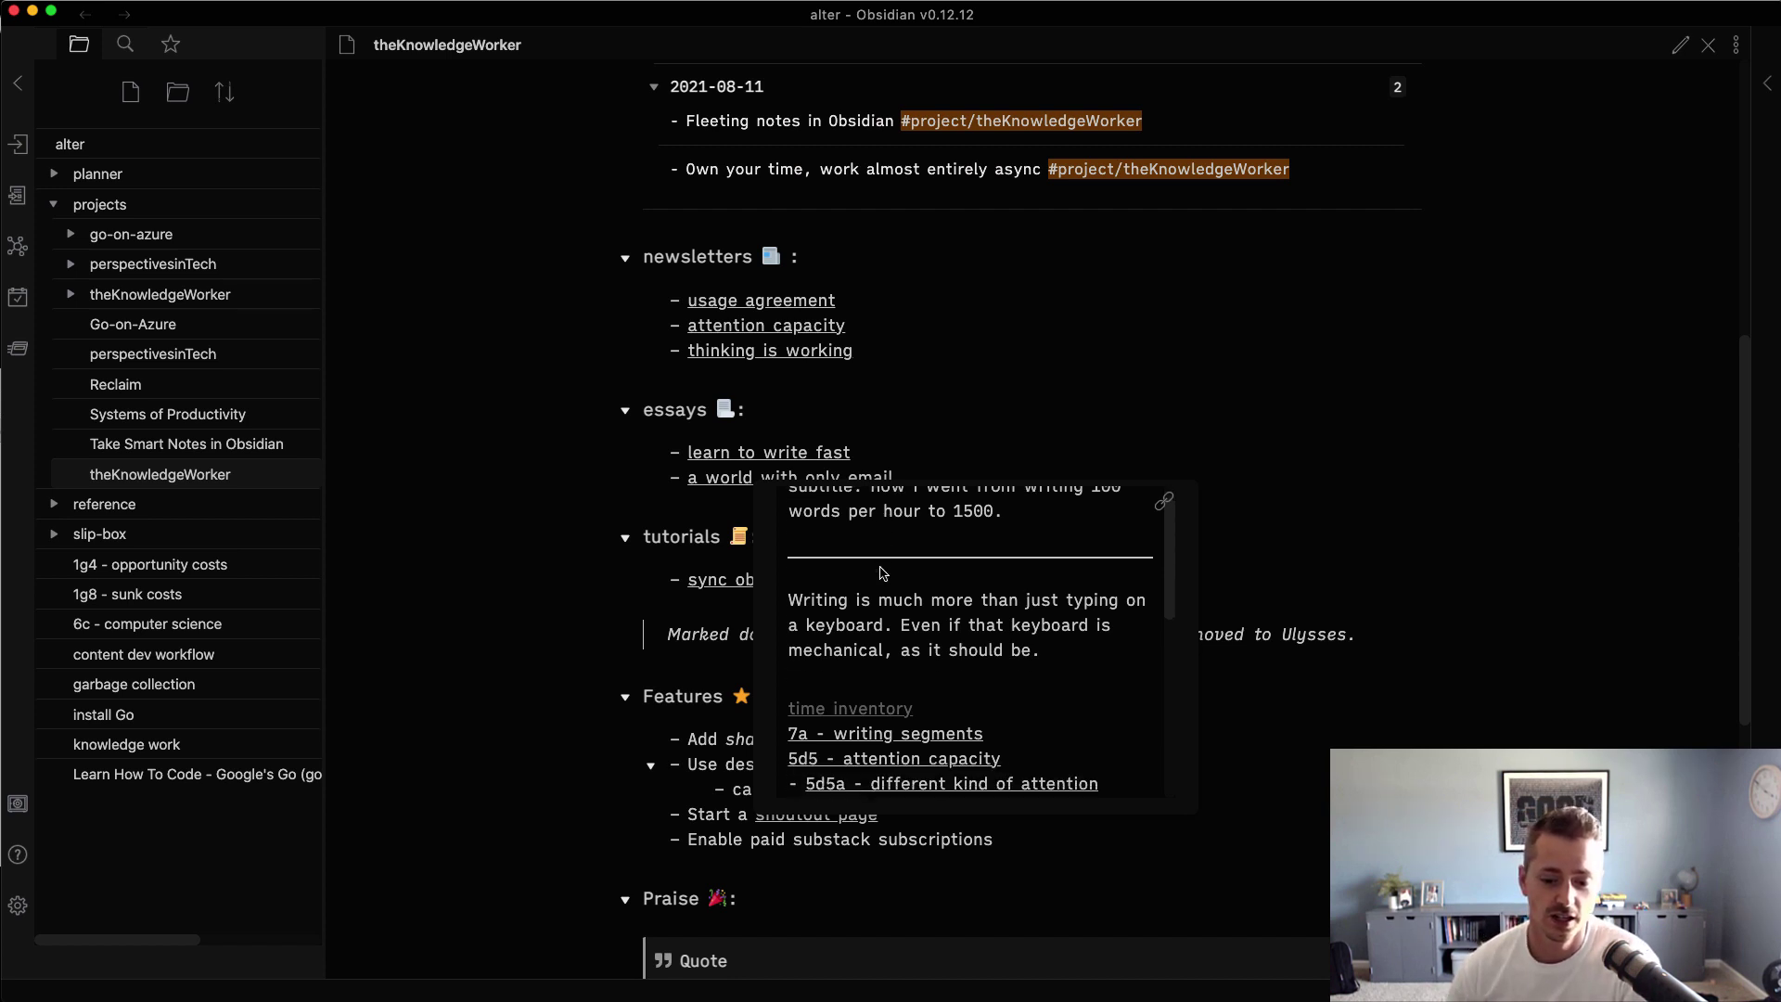
{"action": "scroll", "coordinate": [880, 575], "scroll_direction": "down", "scroll_amount": 2}
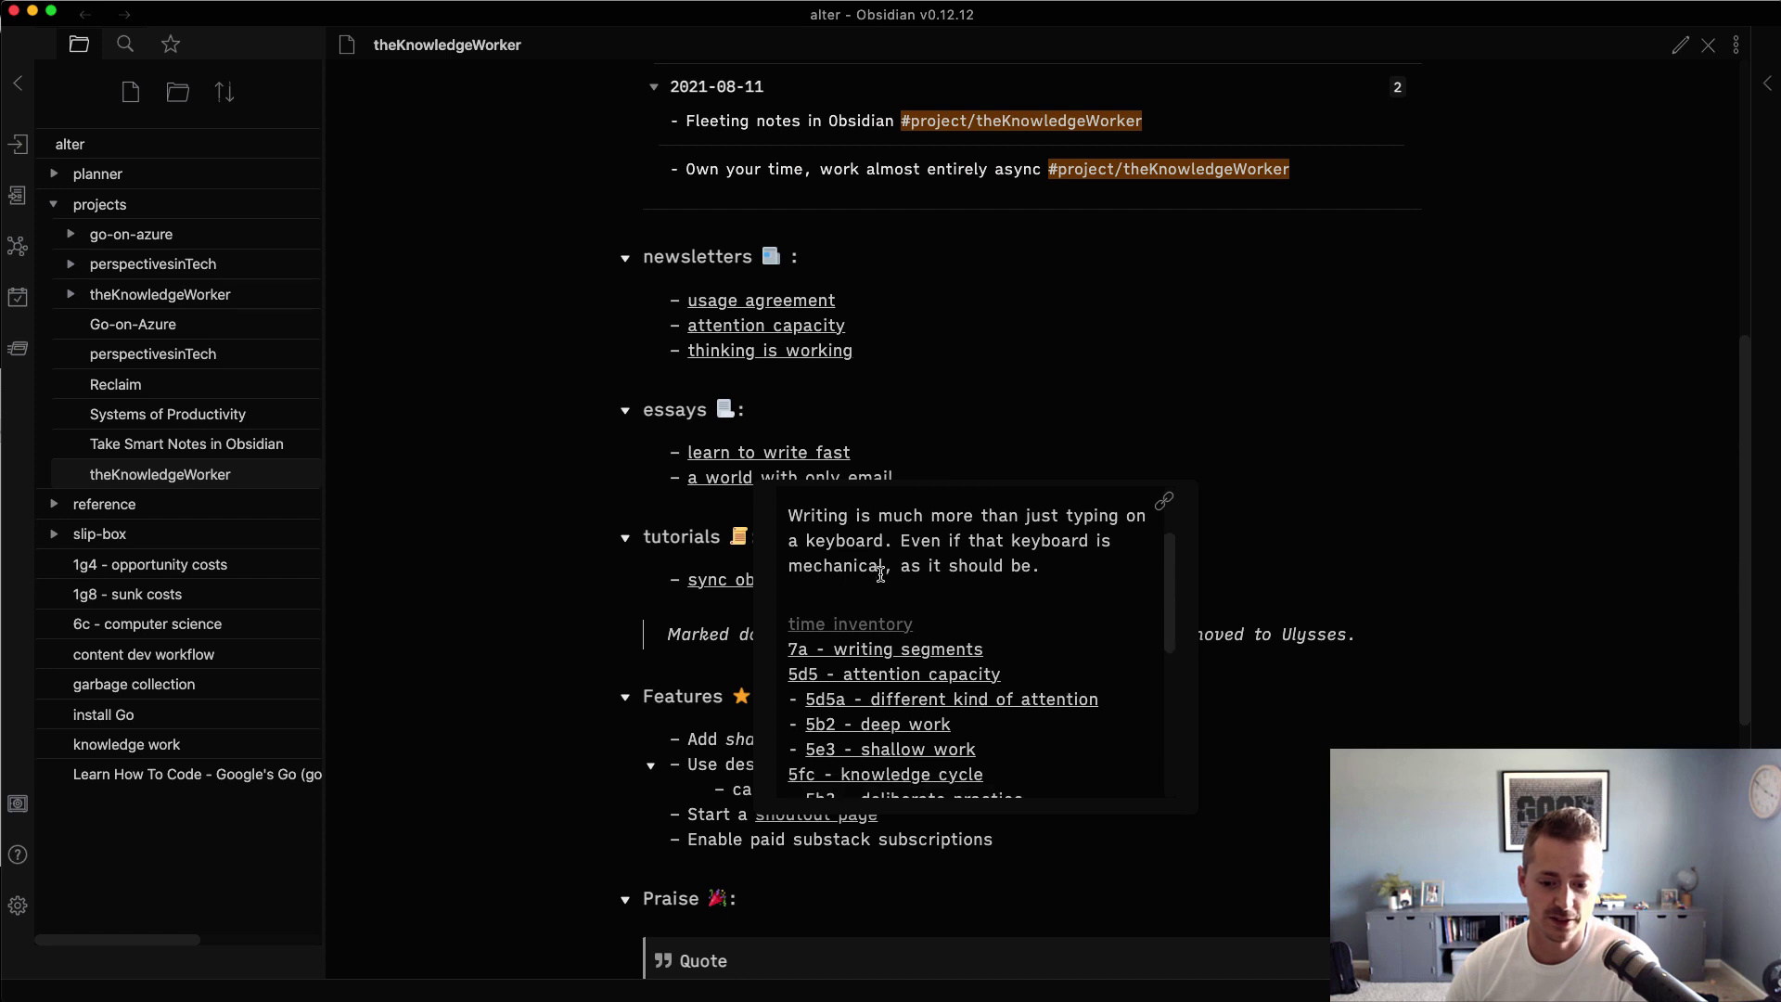
{"action": "mouse_move", "coordinate": [944, 709]}
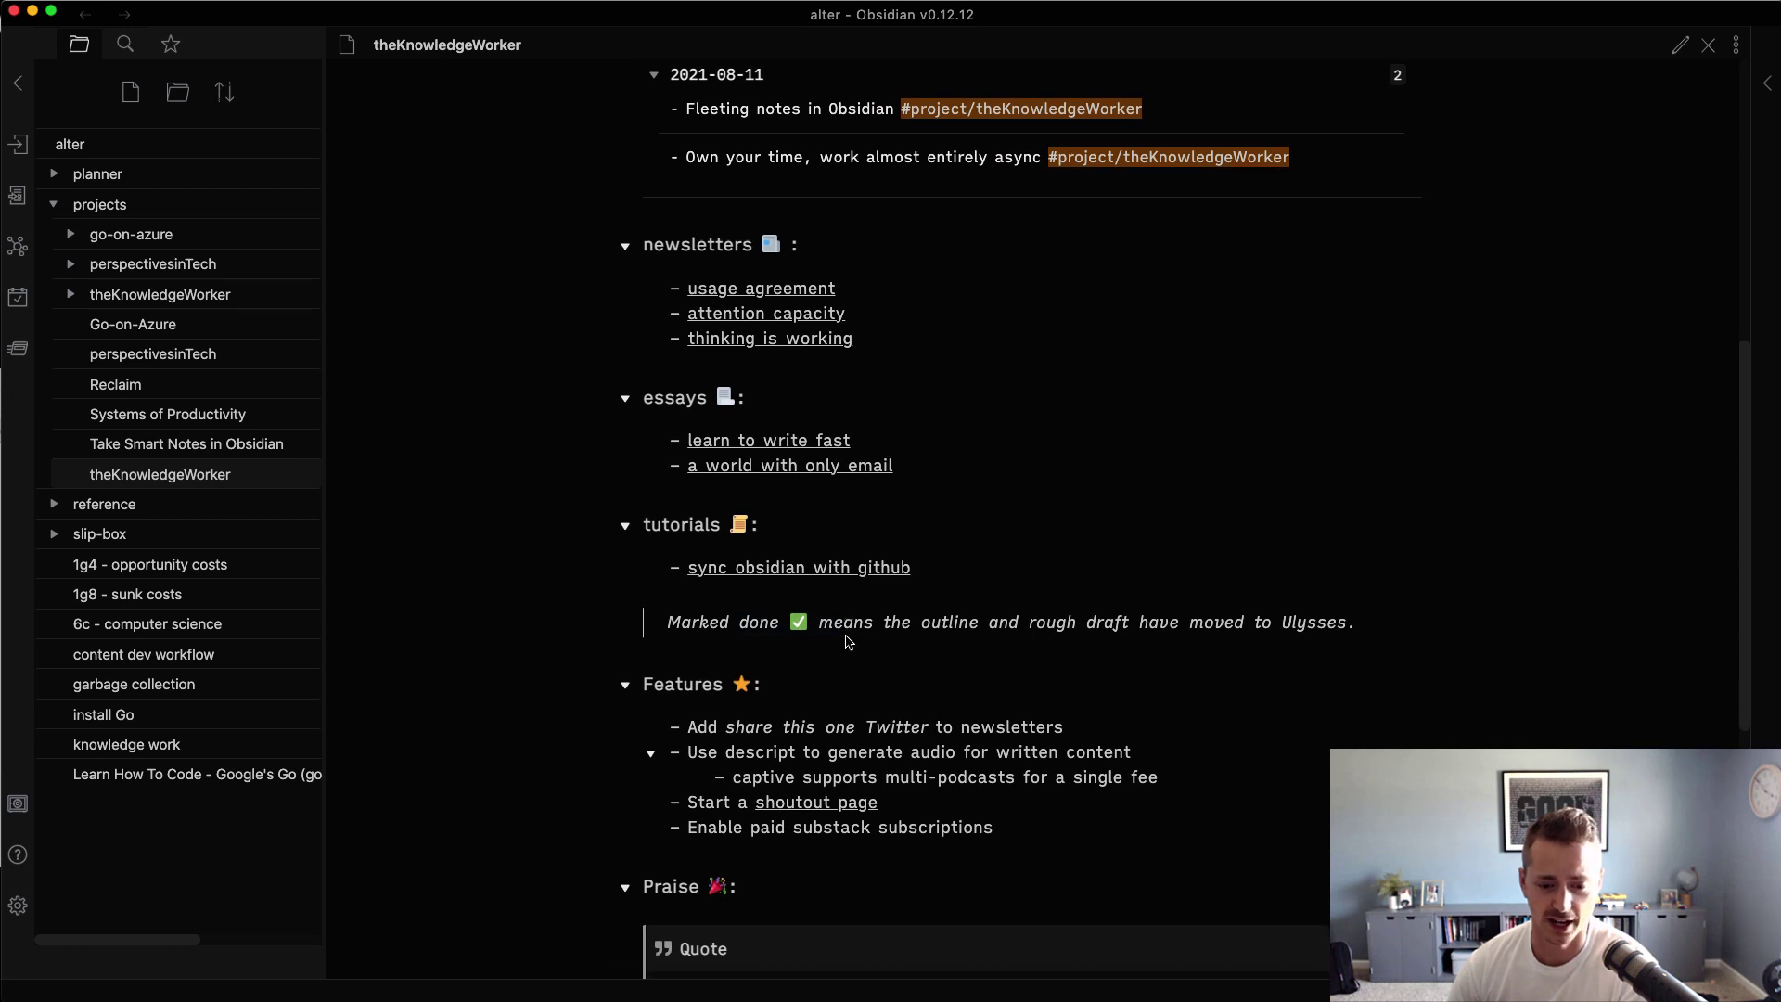
{"action": "scroll", "coordinate": [847, 638], "scroll_direction": "down", "scroll_amount": 2}
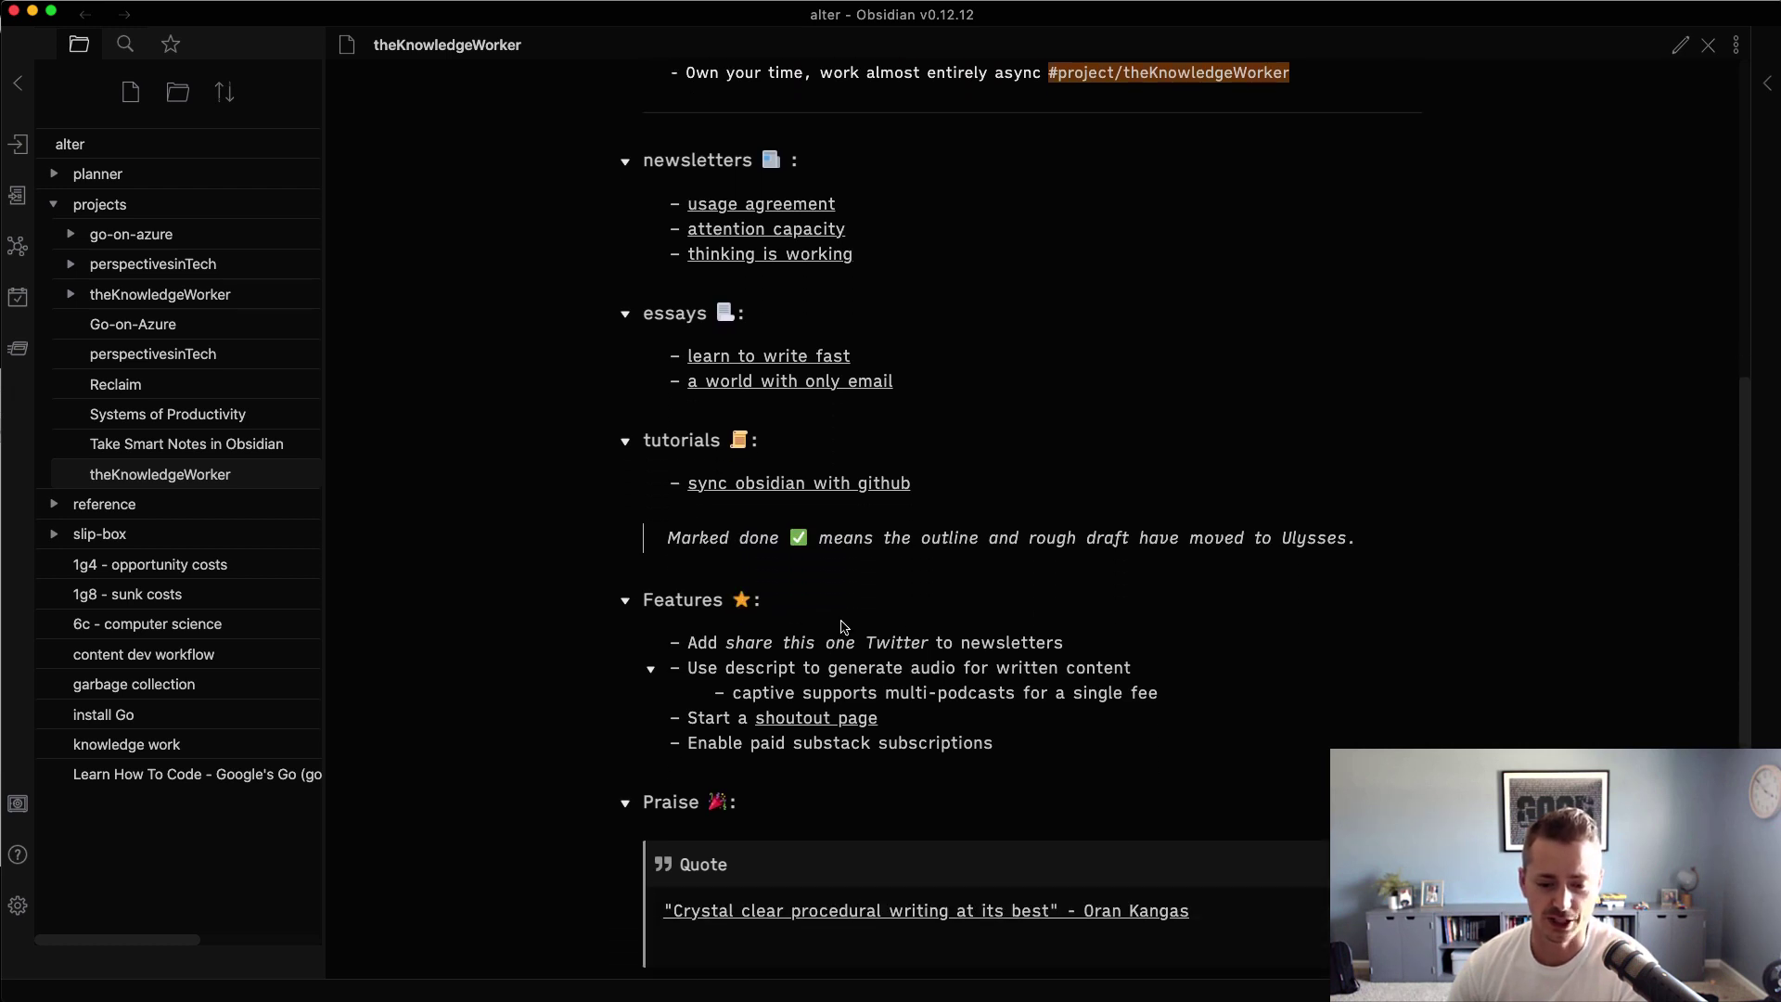
{"action": "scroll", "coordinate": [837, 631], "scroll_direction": "down", "scroll_amount": 1}
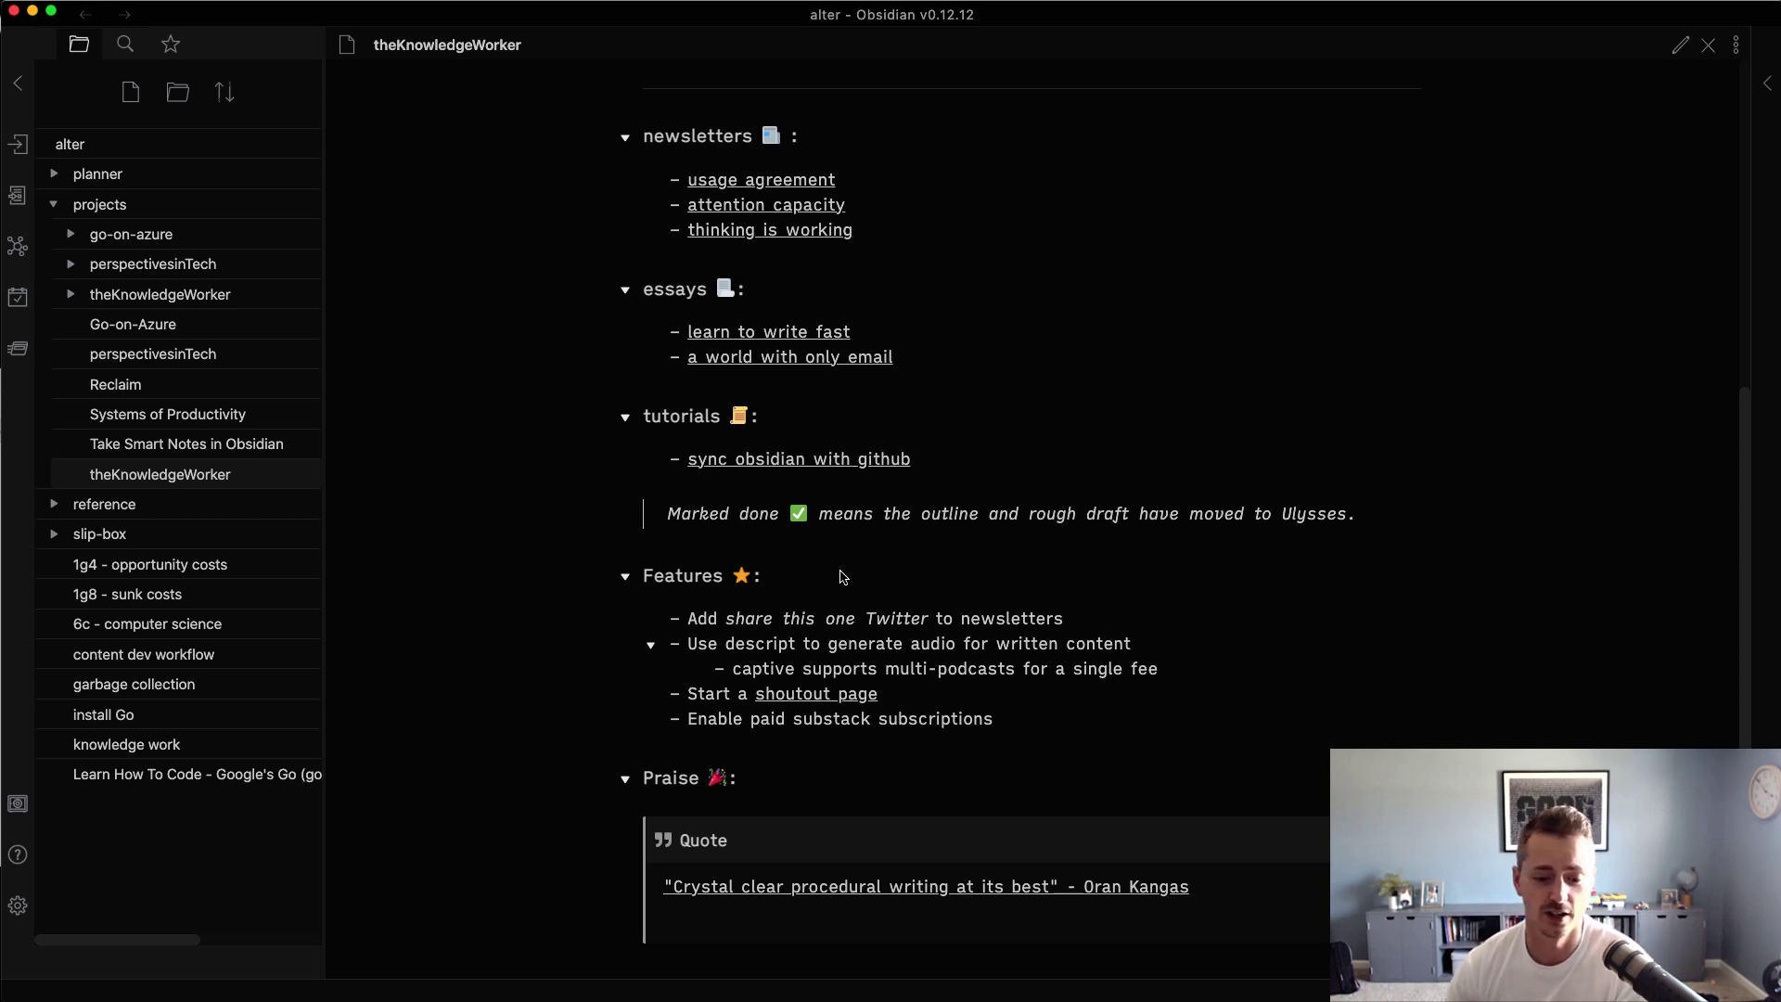
{"action": "scroll", "coordinate": [843, 577], "scroll_direction": "down", "scroll_amount": 1}
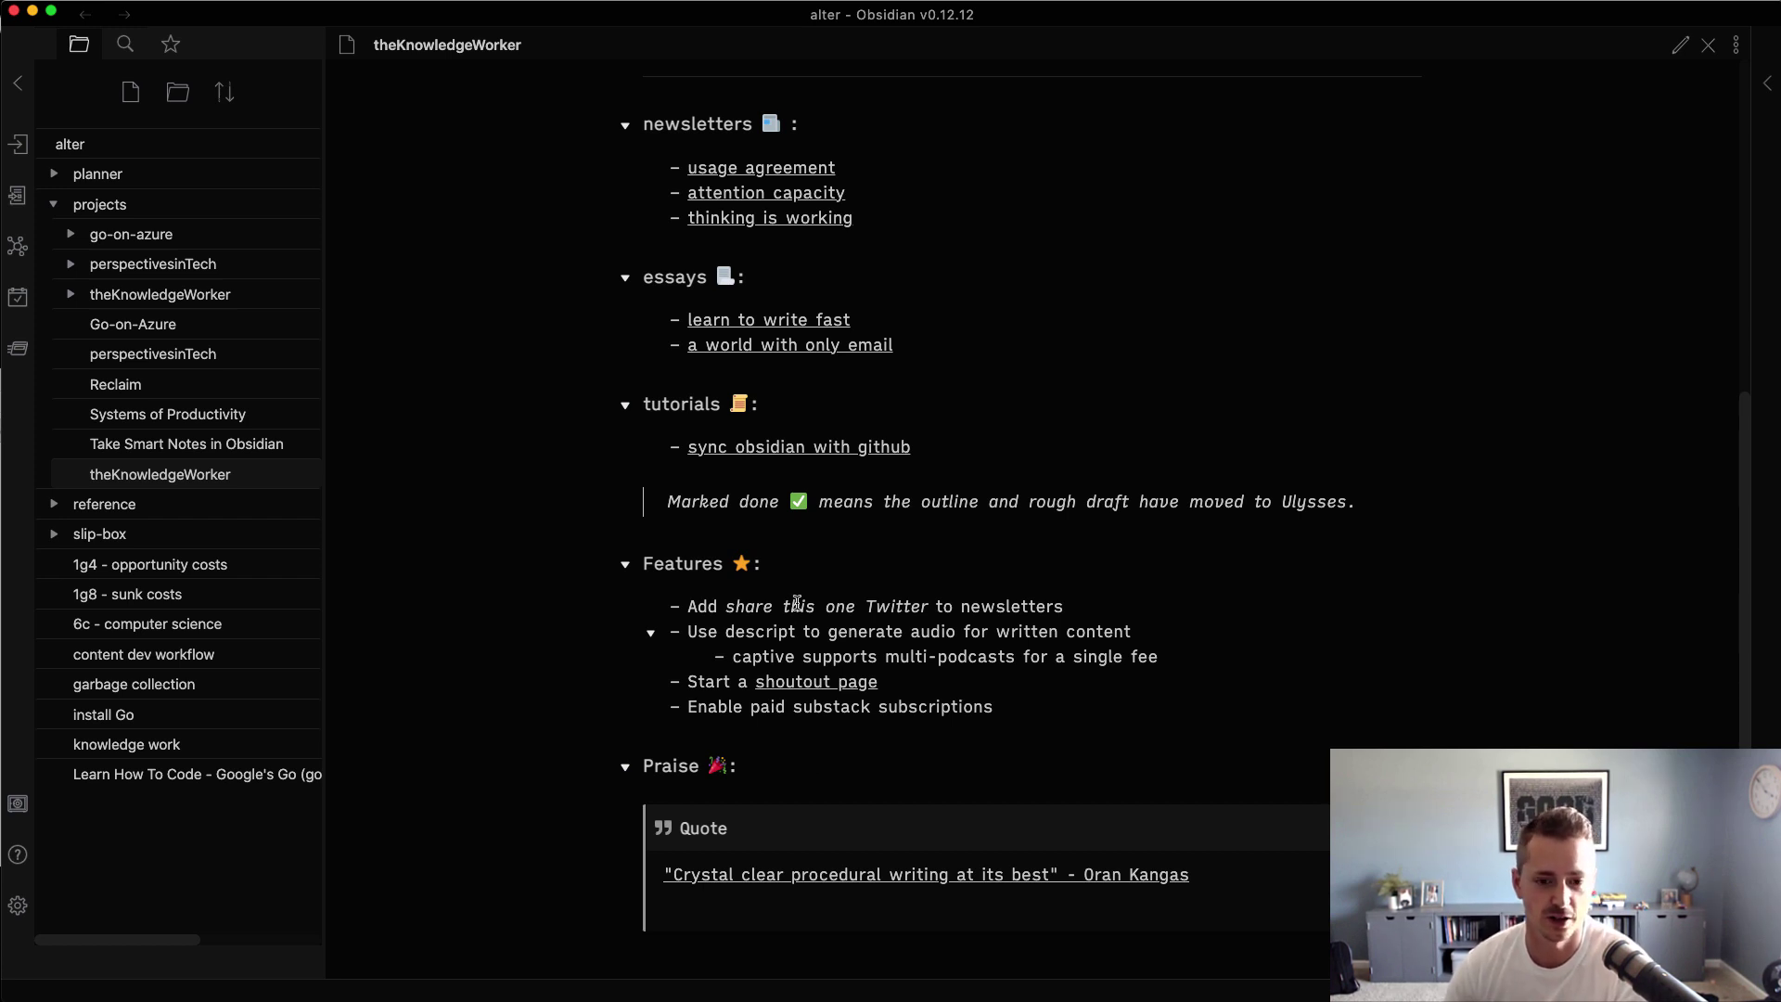
{"action": "scroll", "coordinate": [807, 577], "scroll_direction": "up", "scroll_amount": 8}
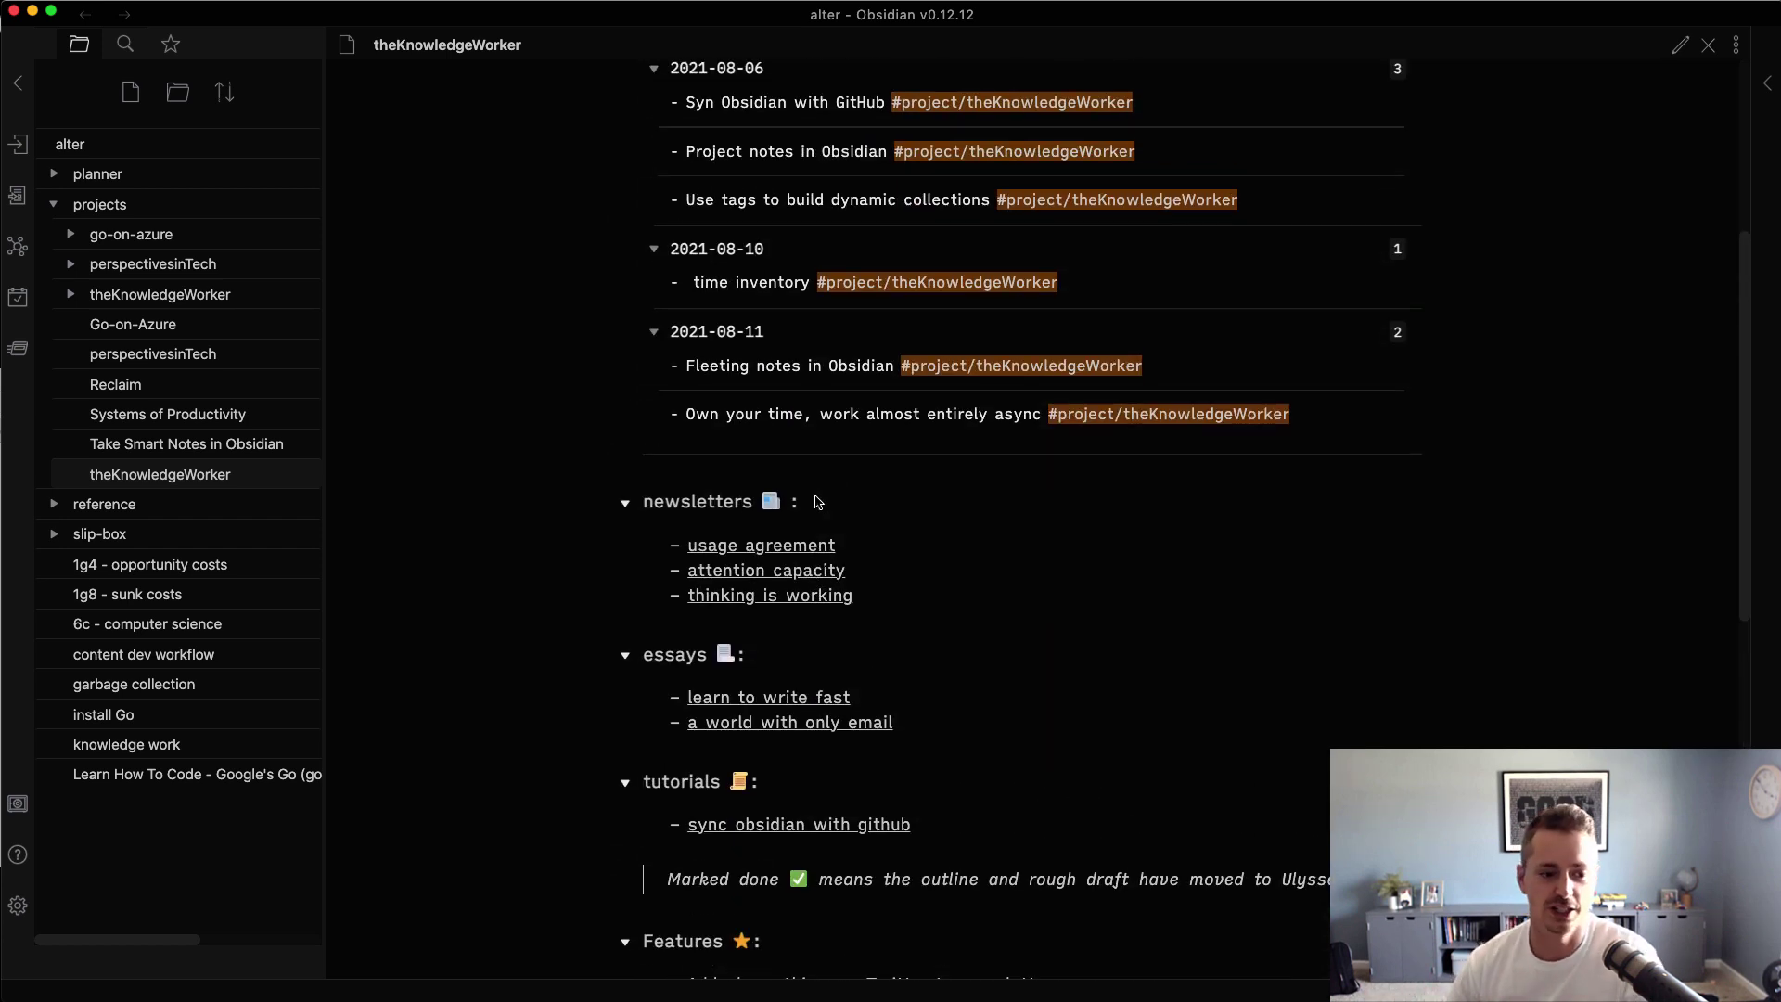
Open the Reclaim book manuscript note from the projects folder.
{"action": "left_click", "coordinate": [243, 386]}
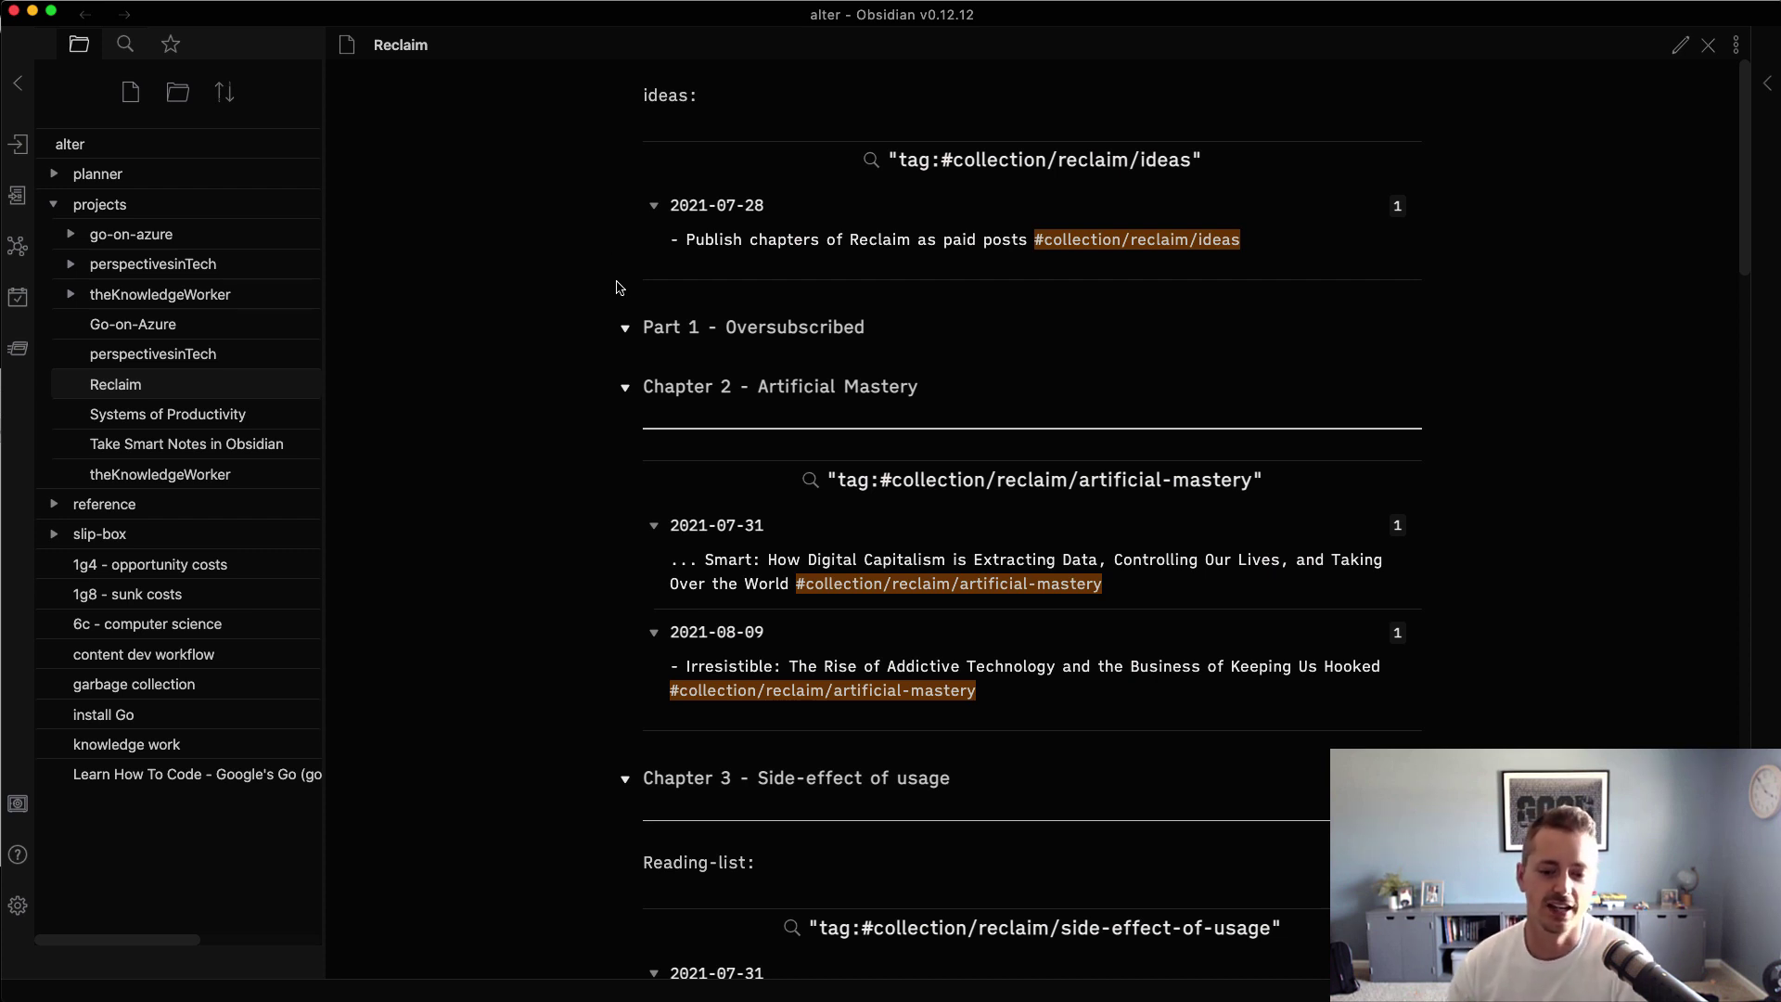
Fold Chapter 2 - Artificial Mastery, leaving Chapter 3 - Side-effect of usage unfolded with its reading list.
{"action": "scroll", "coordinate": [618, 288], "scroll_direction": "down", "scroll_amount": 1}
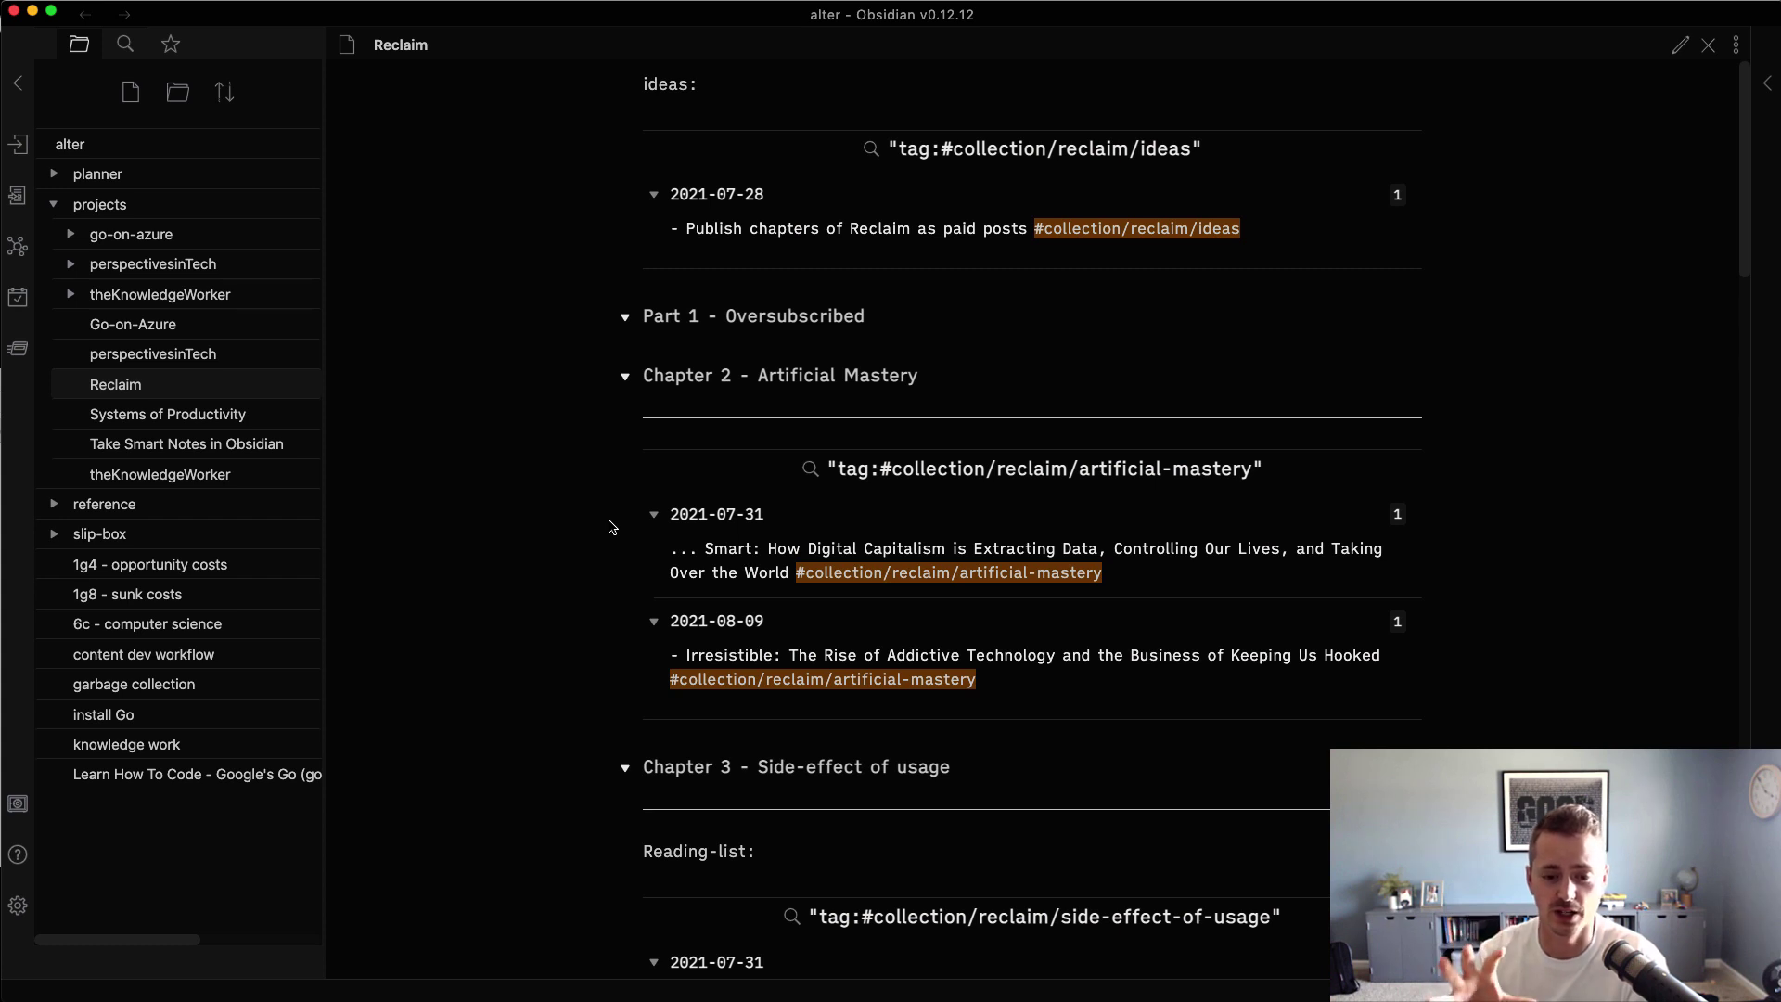
{"action": "left_click", "coordinate": [628, 388]}
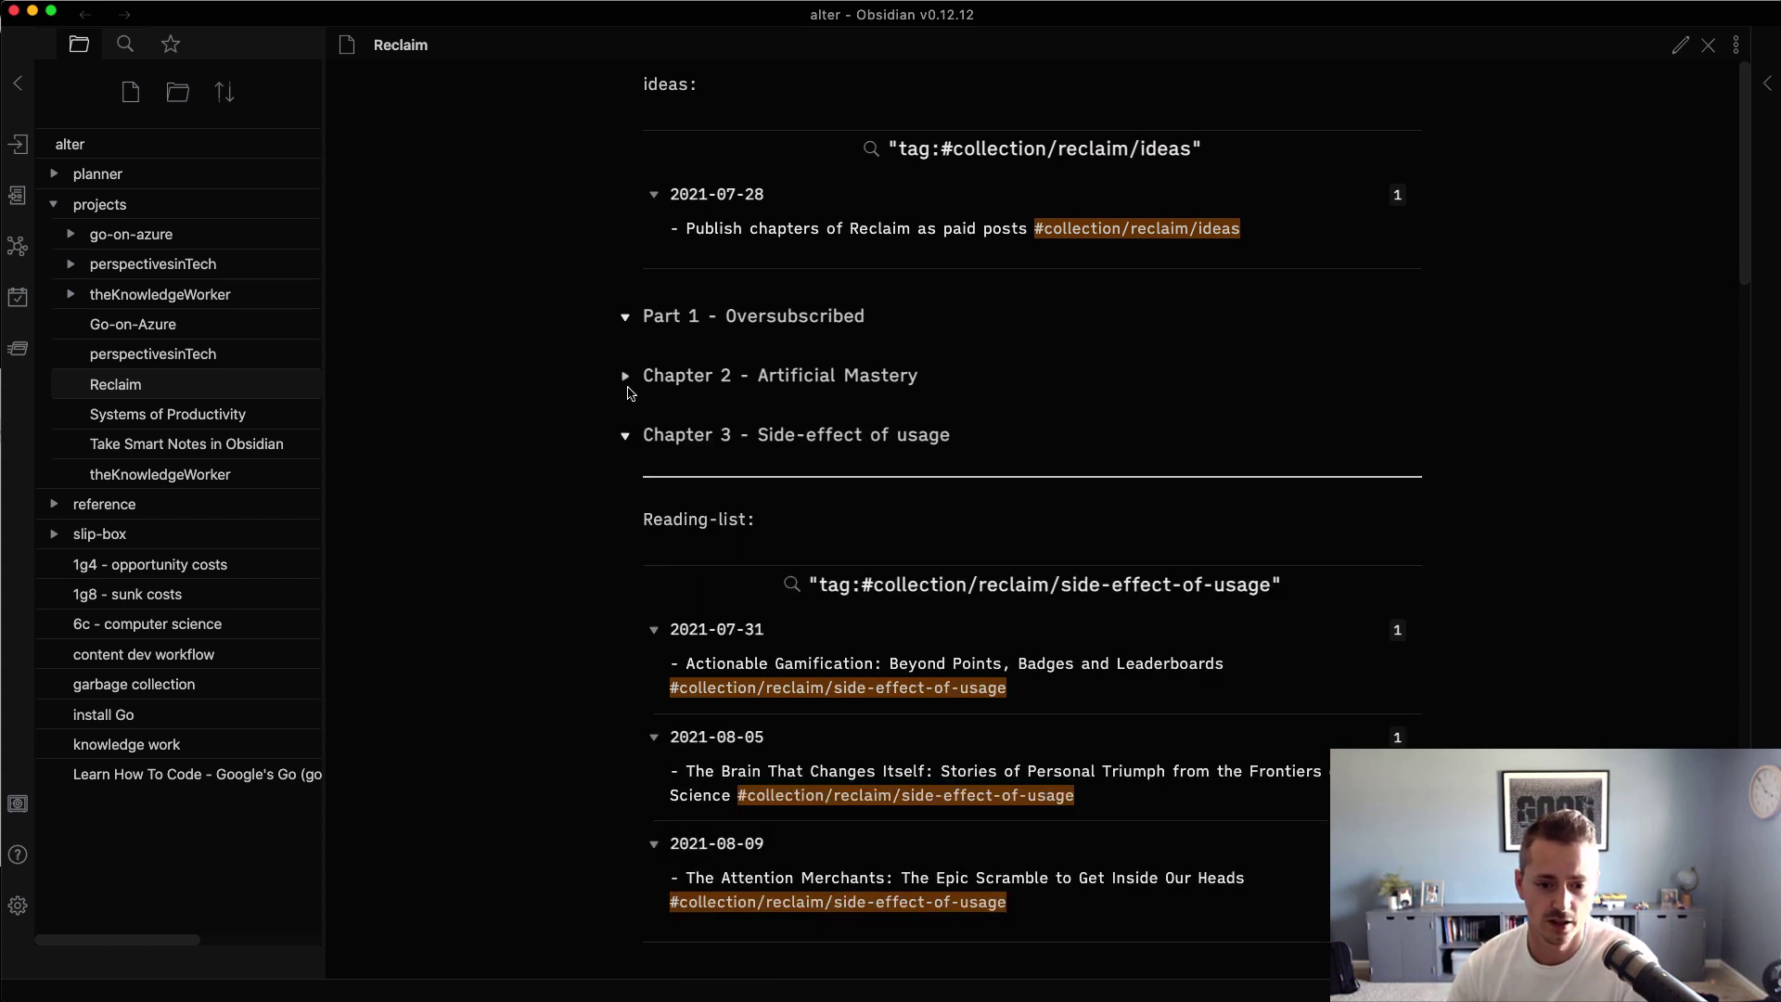
{"action": "left_click", "coordinate": [631, 439]}
{"action": "scroll", "coordinate": [633, 445], "scroll_direction": "down", "scroll_amount": 2}
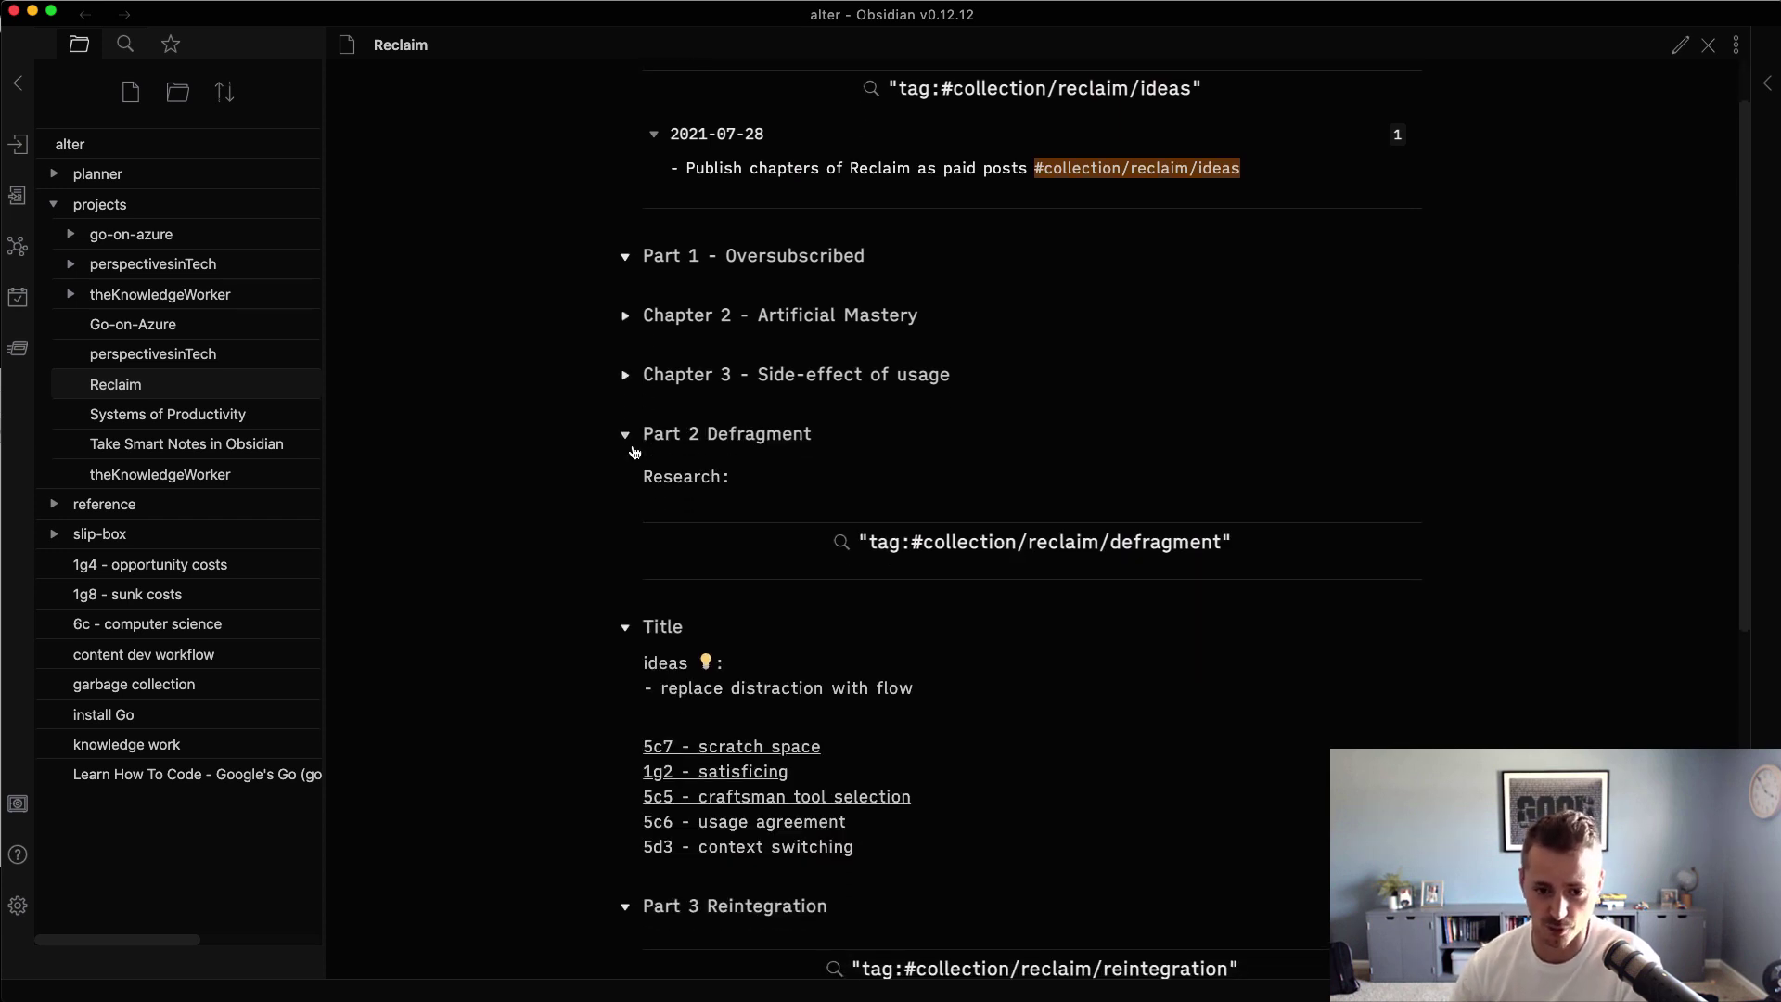
{"action": "left_click", "coordinate": [632, 387]}
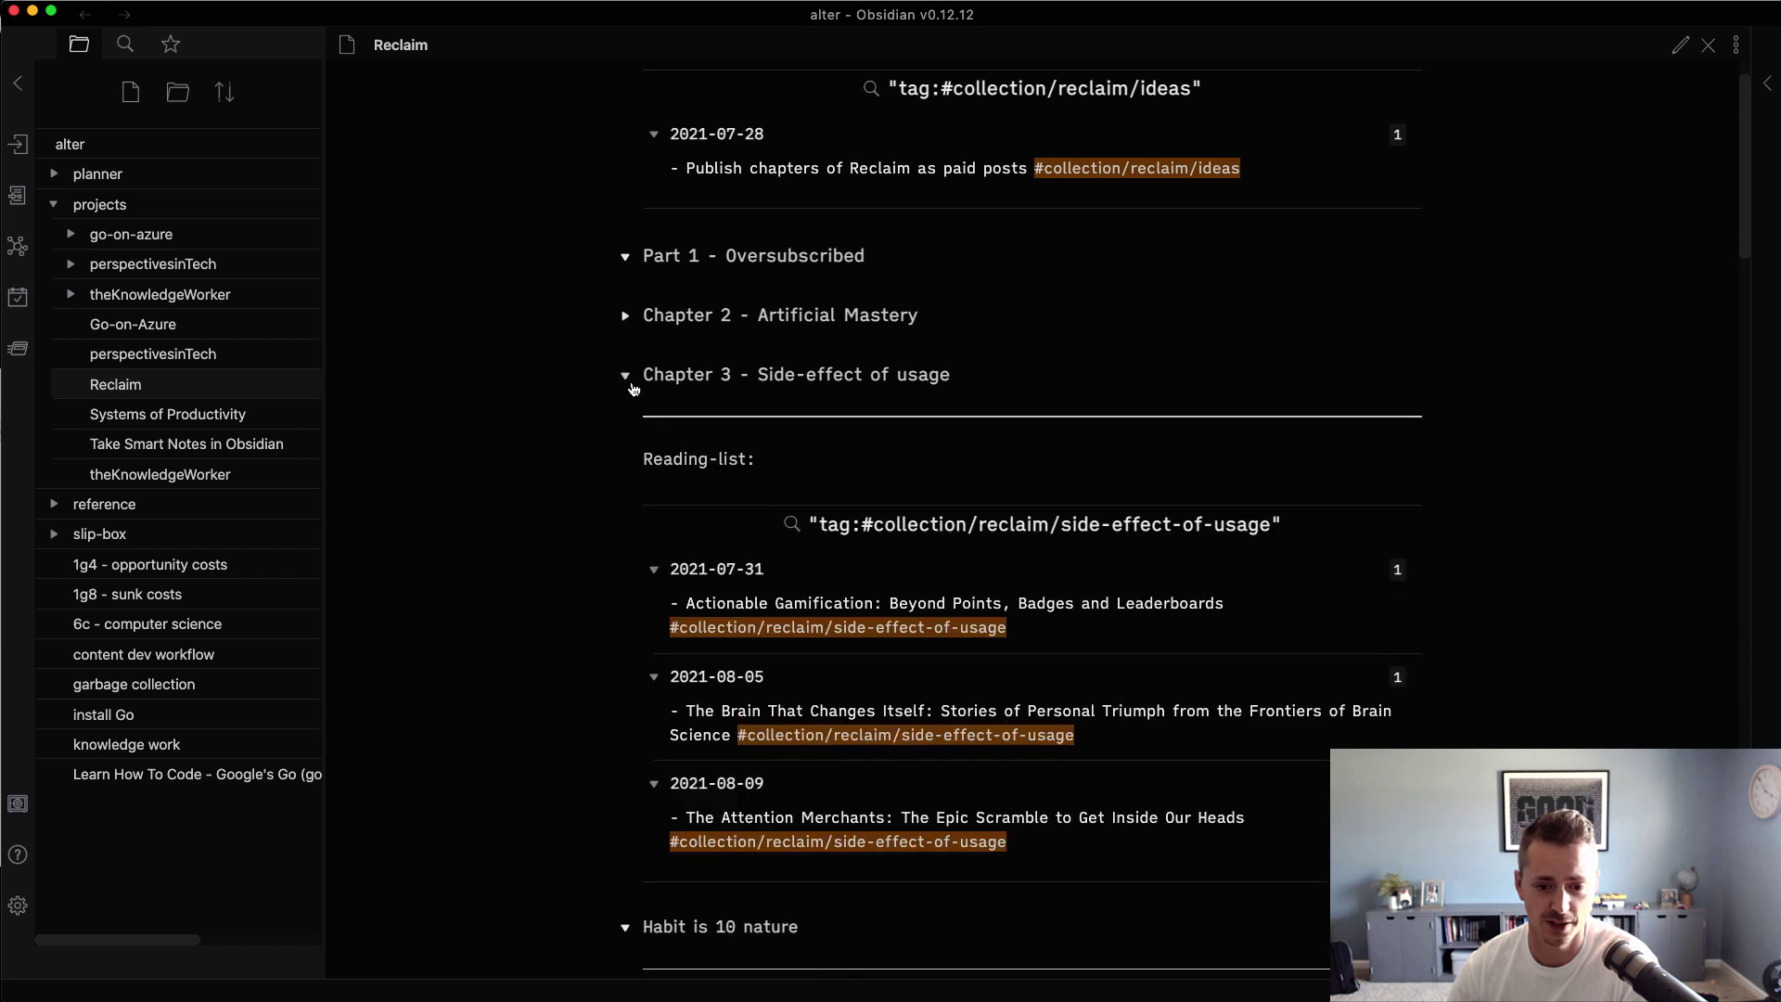
{"action": "scroll", "coordinate": [649, 408], "scroll_direction": "down", "scroll_amount": 8}
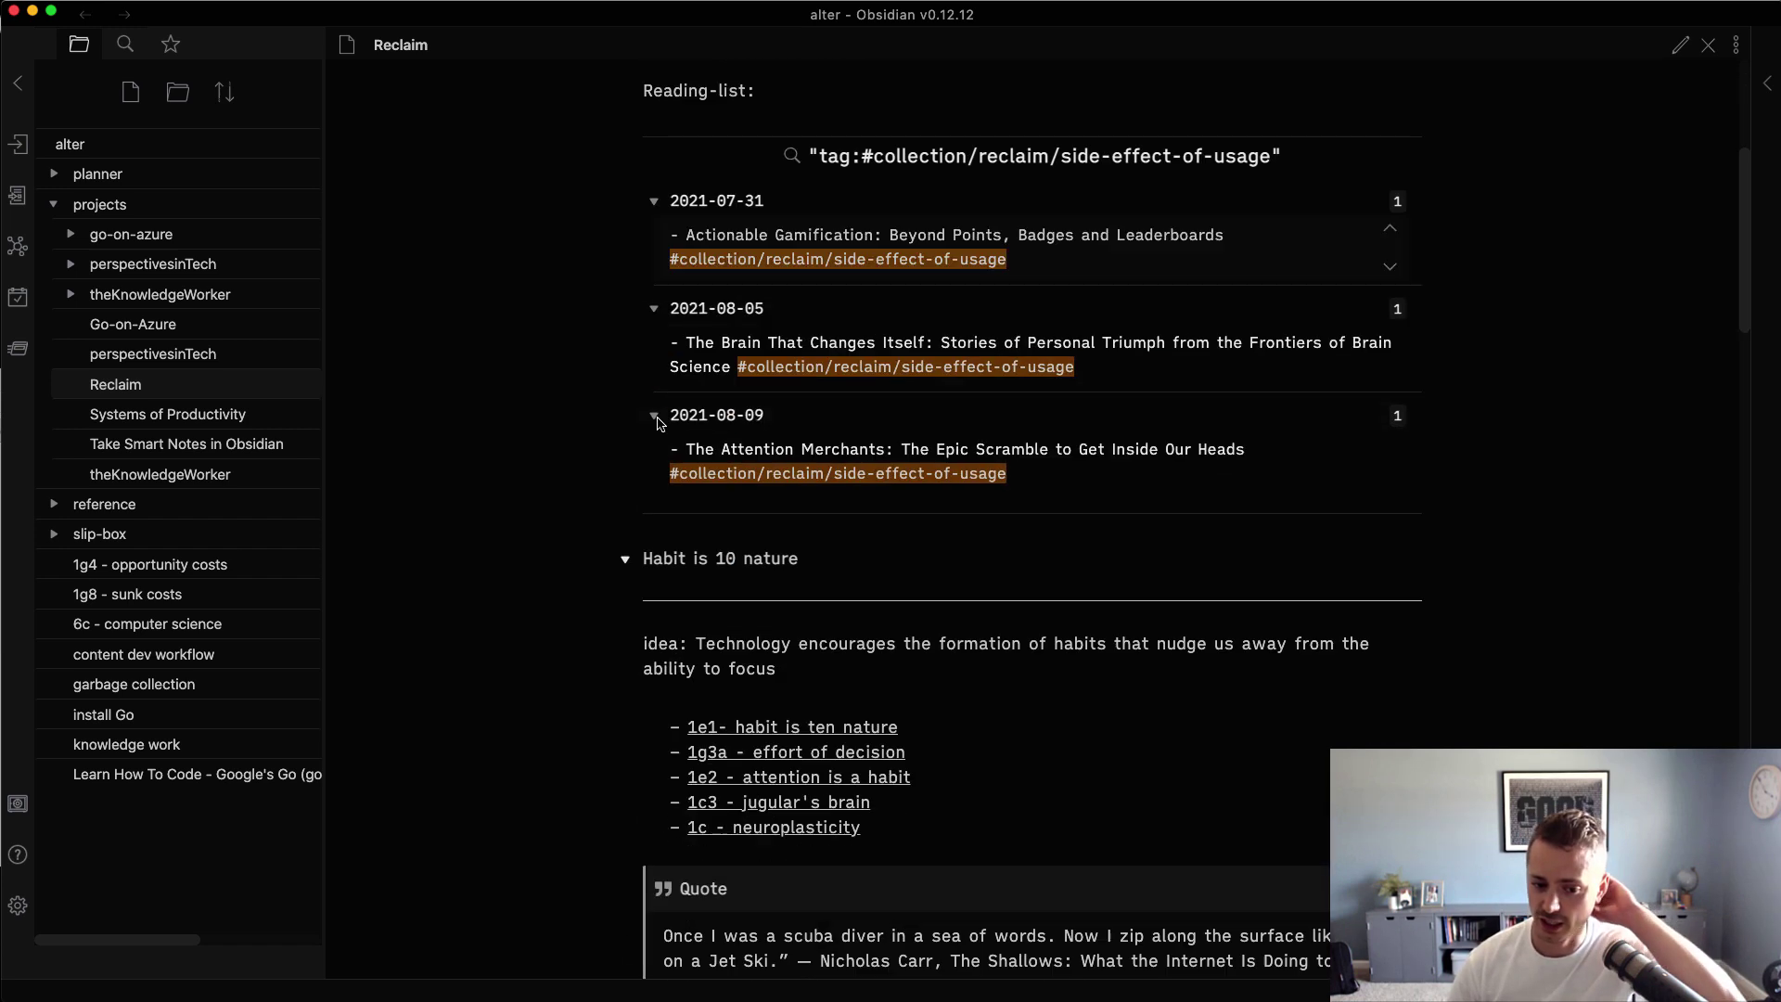
{"action": "scroll", "coordinate": [656, 422], "scroll_direction": "down", "scroll_amount": 2}
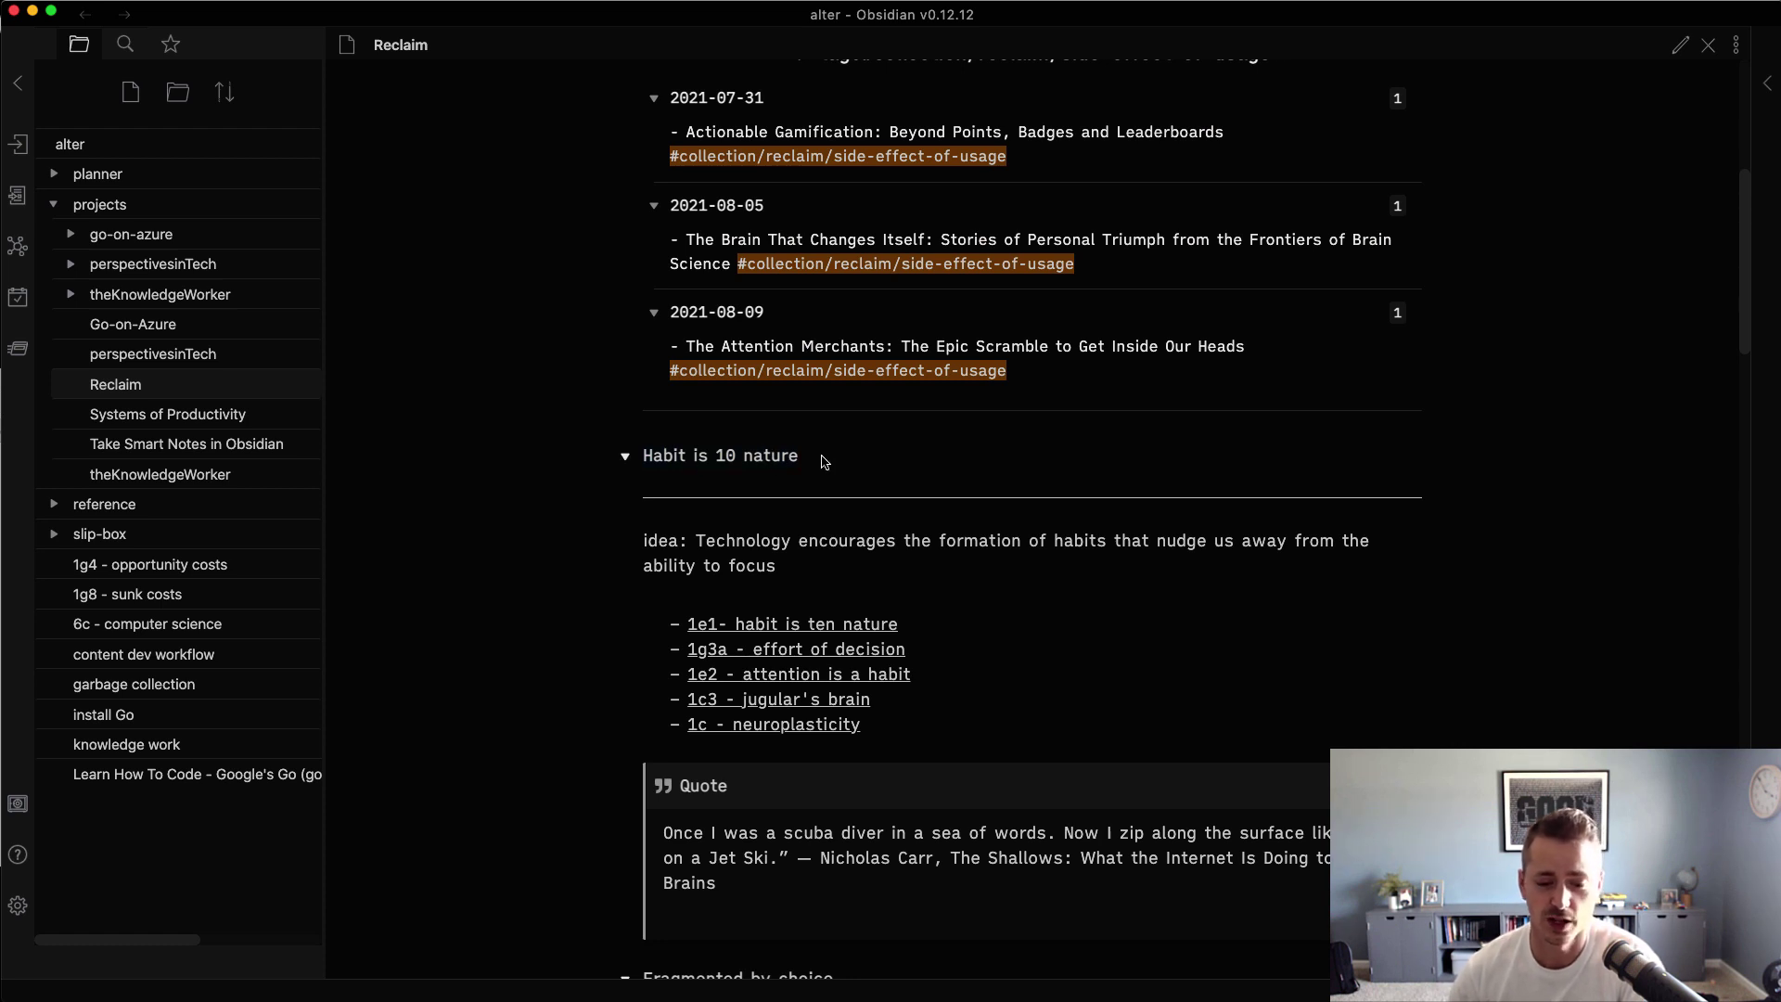
{"action": "scroll", "coordinate": [823, 471], "scroll_direction": "down", "scroll_amount": 1}
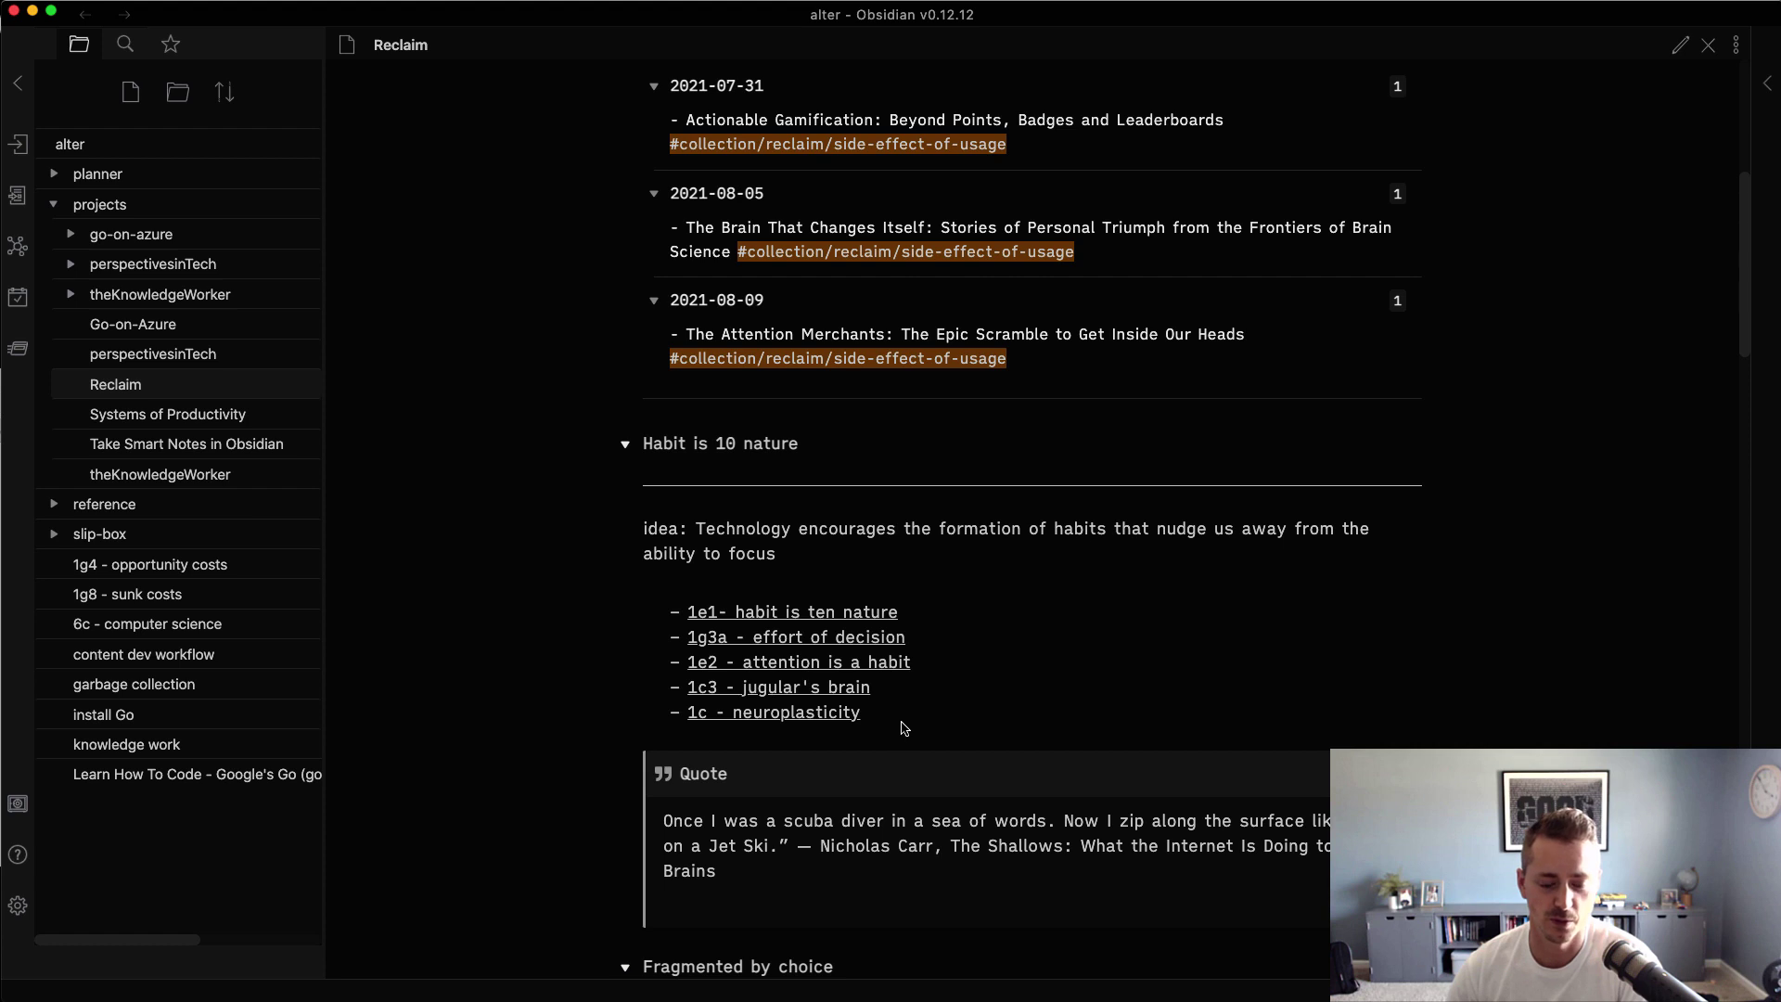
{"action": "mouse_move", "coordinate": [754, 619]}
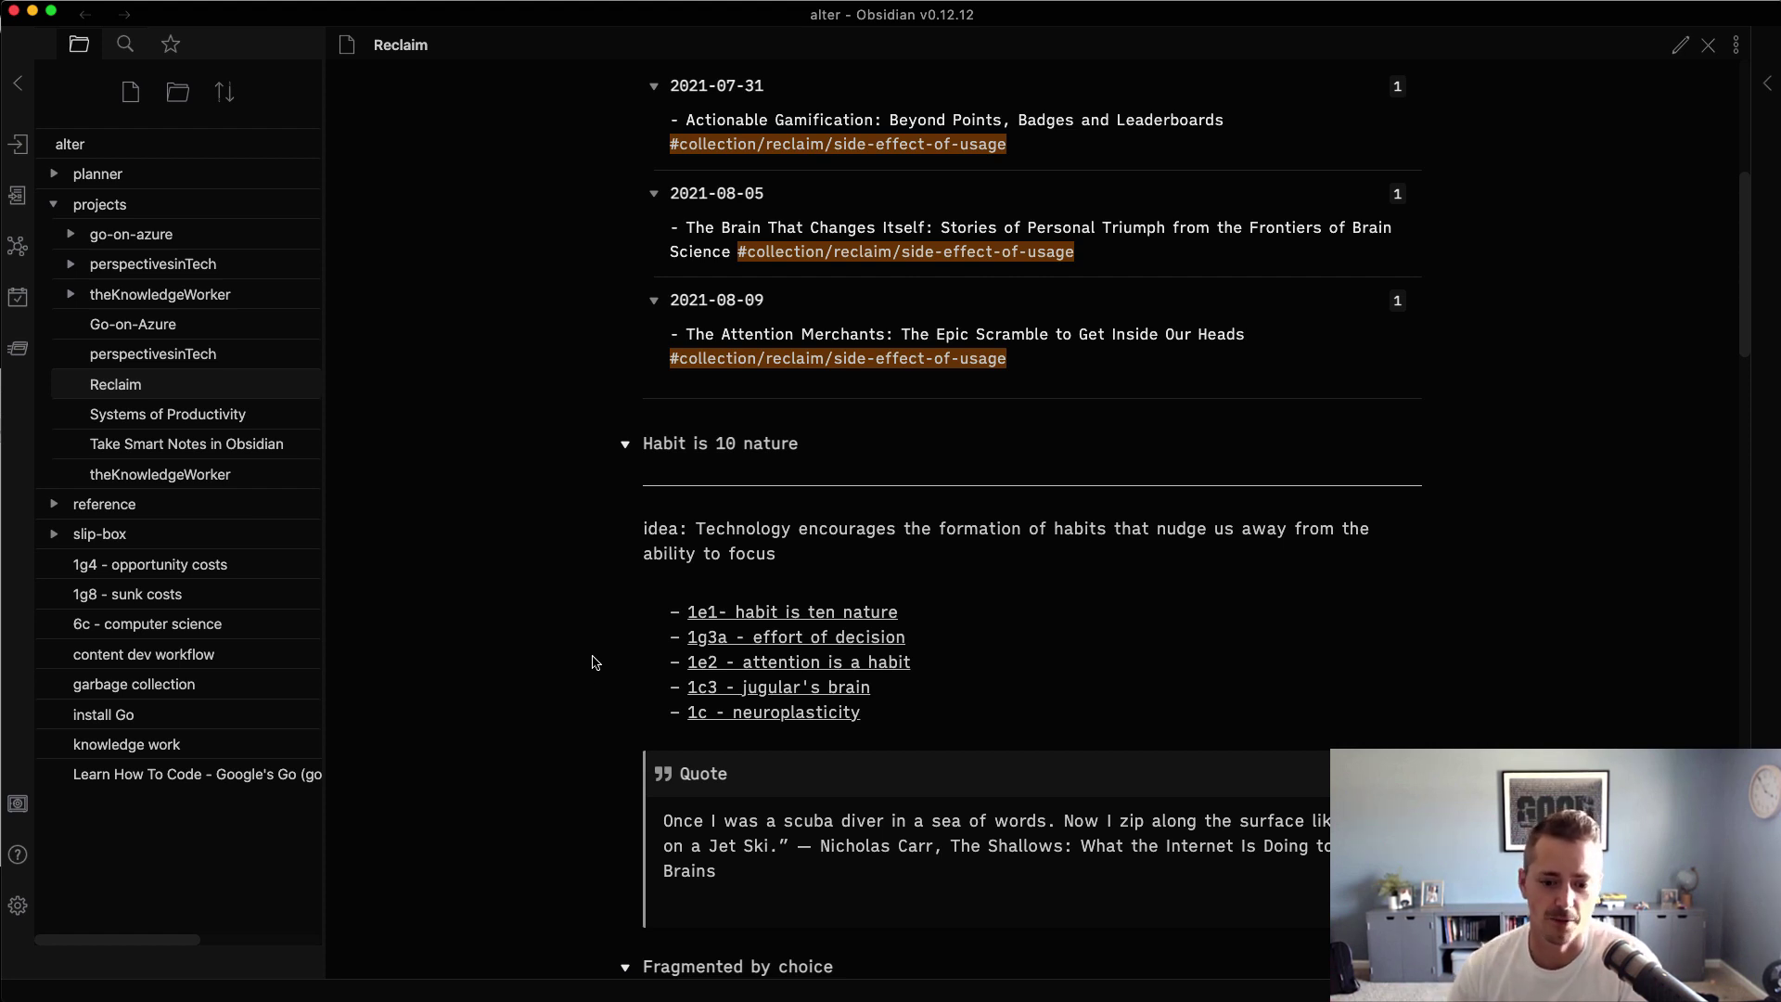
{"action": "scroll", "coordinate": [595, 661], "scroll_direction": "down", "scroll_amount": 1}
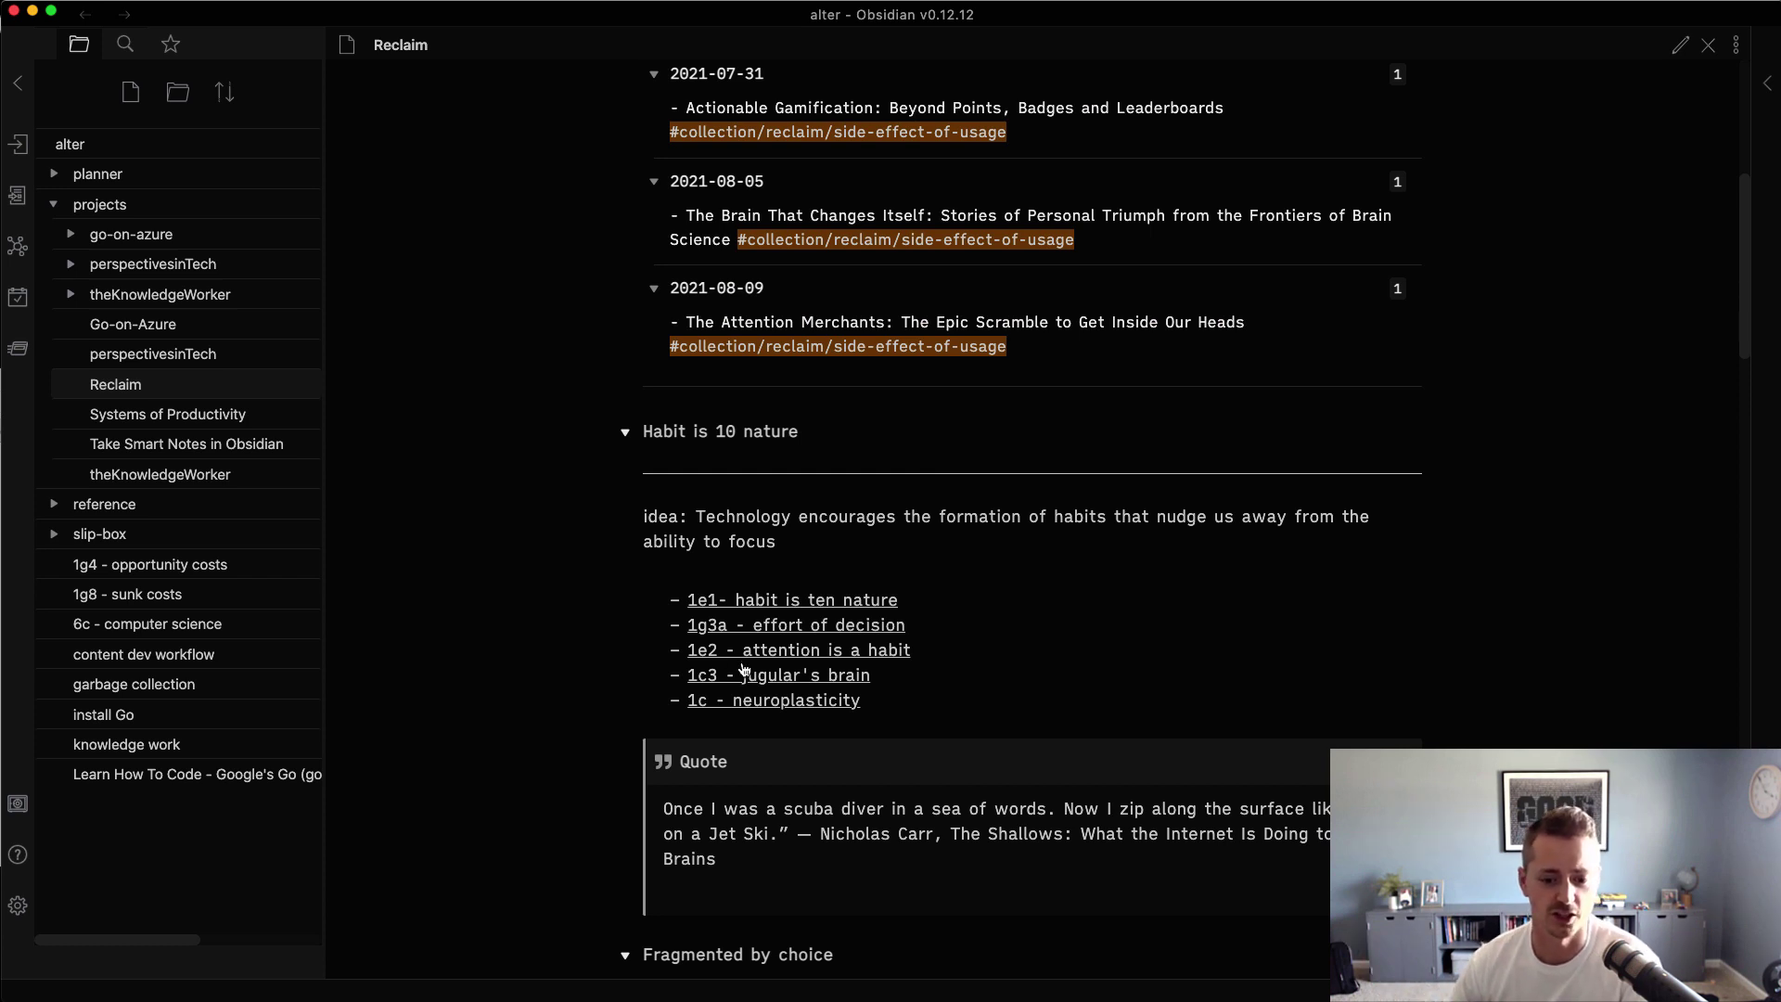
{"action": "mouse_move", "coordinate": [779, 685]}
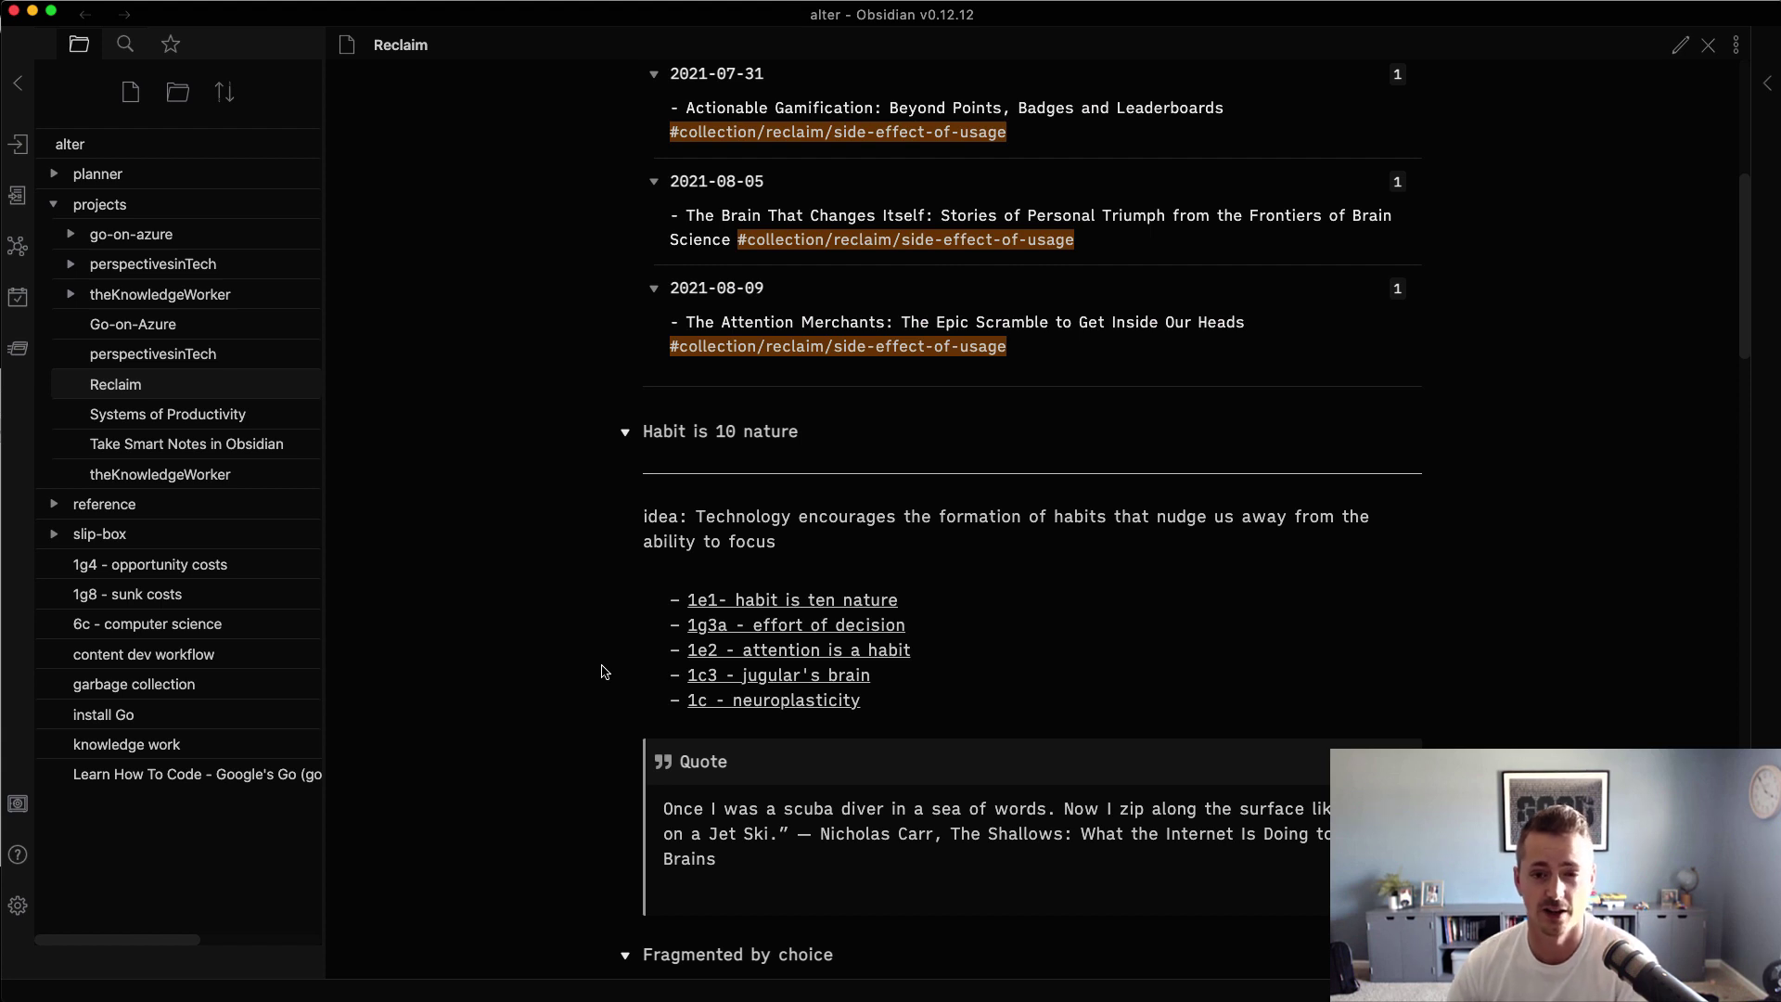
{"action": "scroll", "coordinate": [616, 663], "scroll_direction": "down", "scroll_amount": 1}
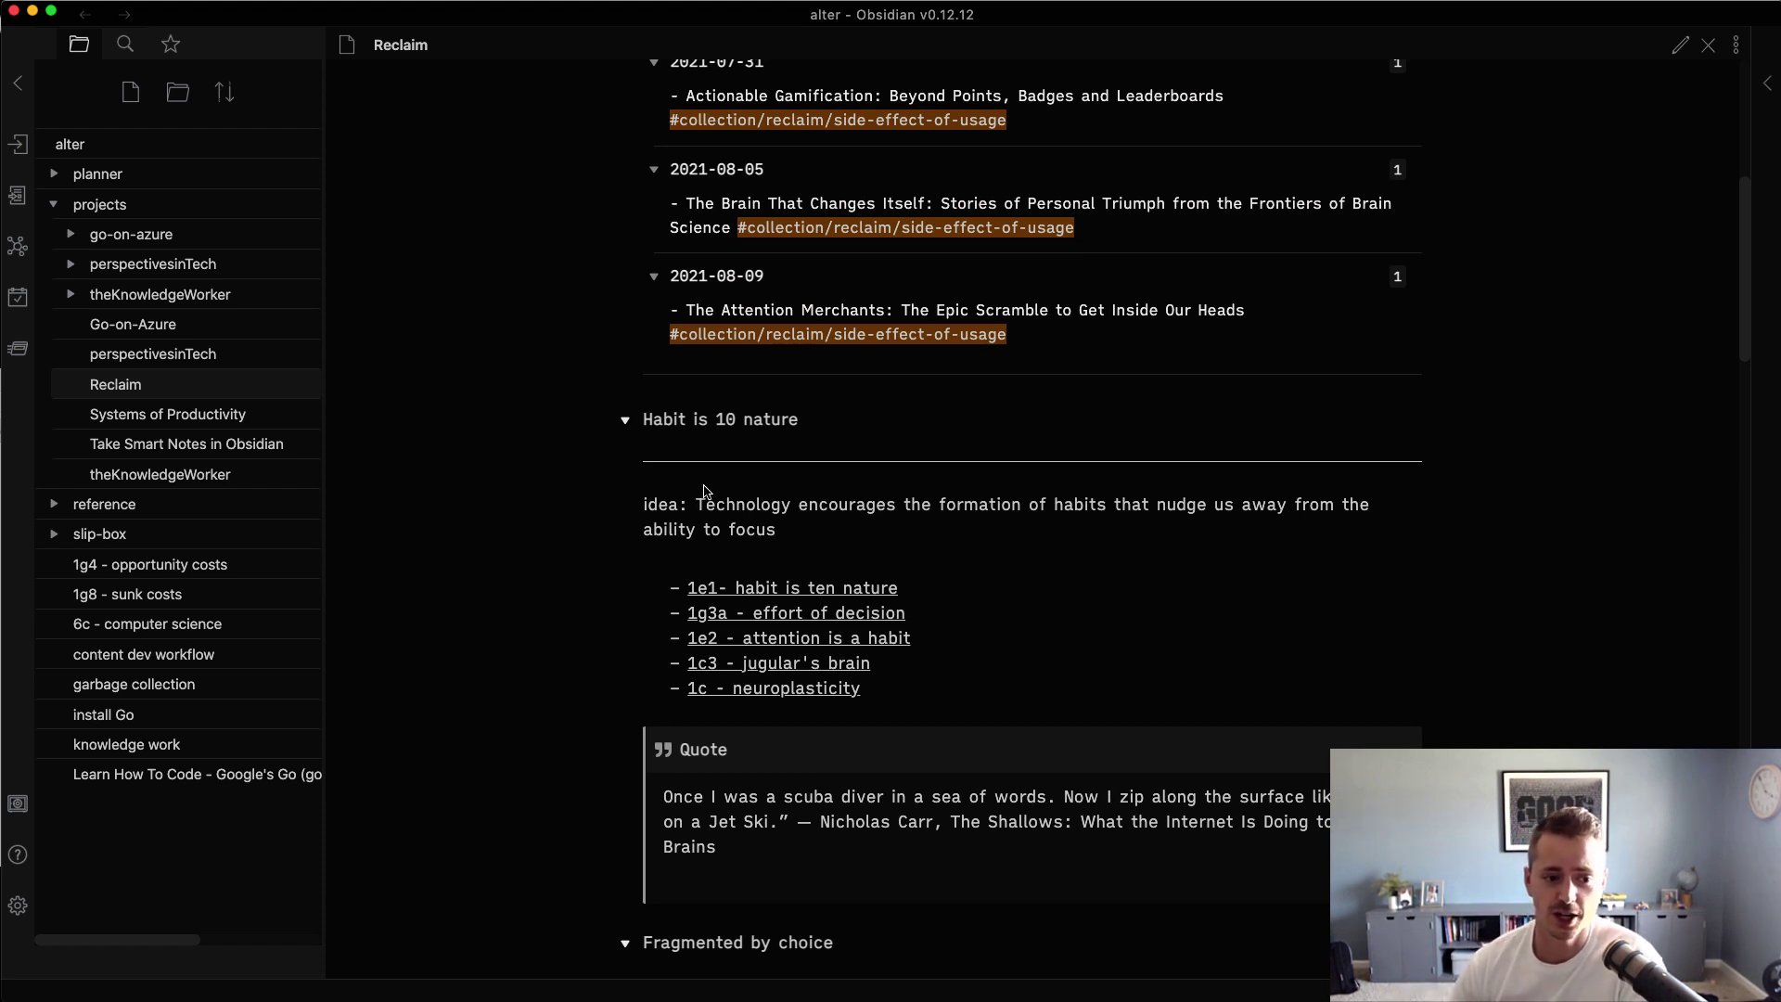
Reopen theKnowledgeWorker note and scroll its tagged ideas dated 2021-07-27 through 2021-08-11.
{"action": "left_click", "coordinate": [213, 474]}
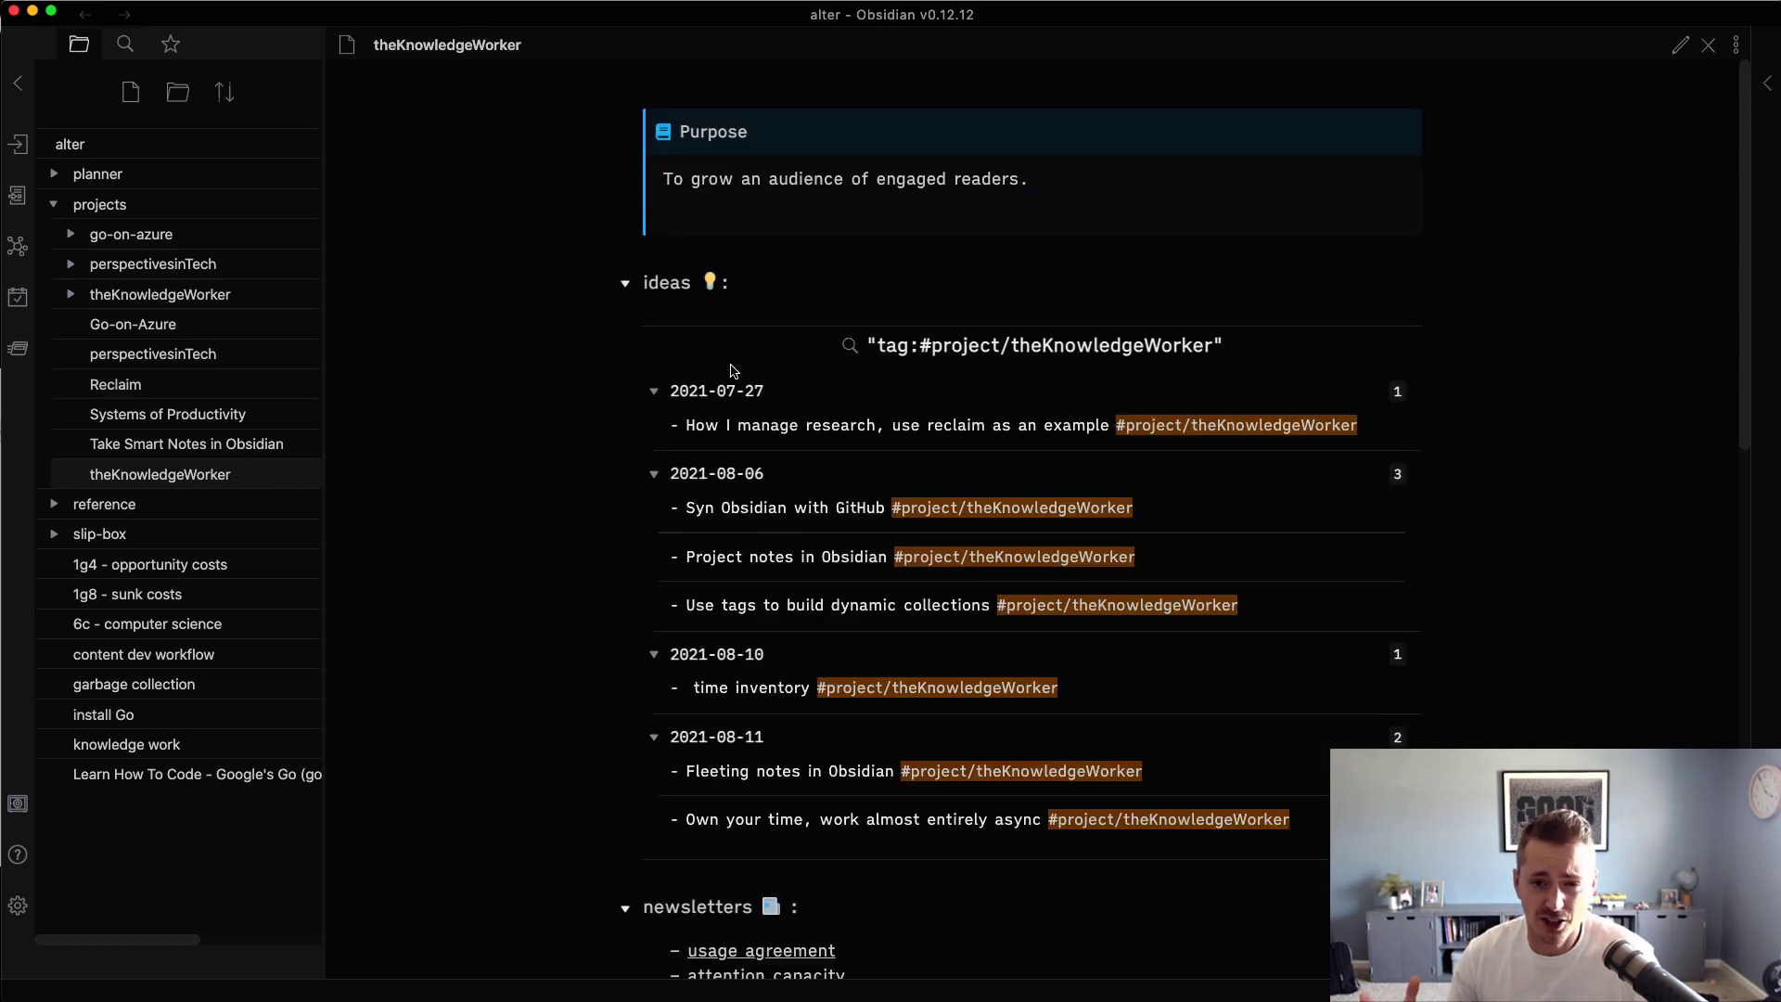
{"action": "scroll", "coordinate": [733, 371], "scroll_direction": "down", "scroll_amount": 5}
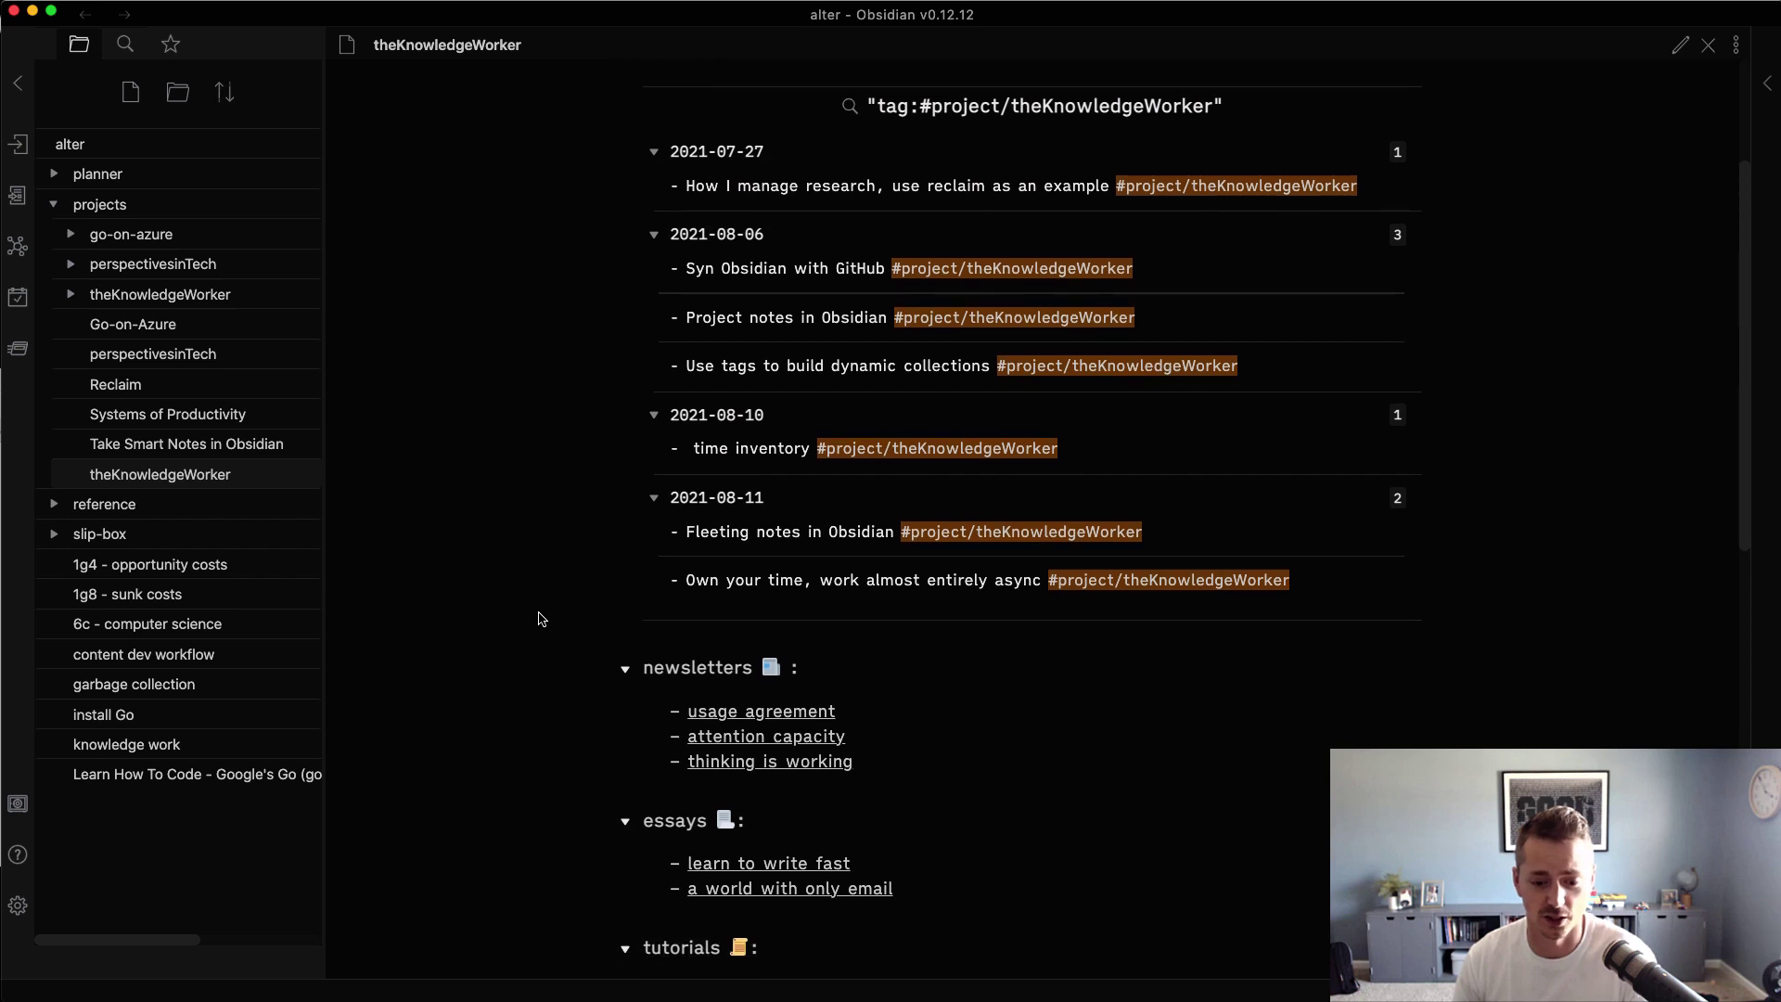
{"action": "scroll", "coordinate": [544, 623], "scroll_direction": "down", "scroll_amount": 2}
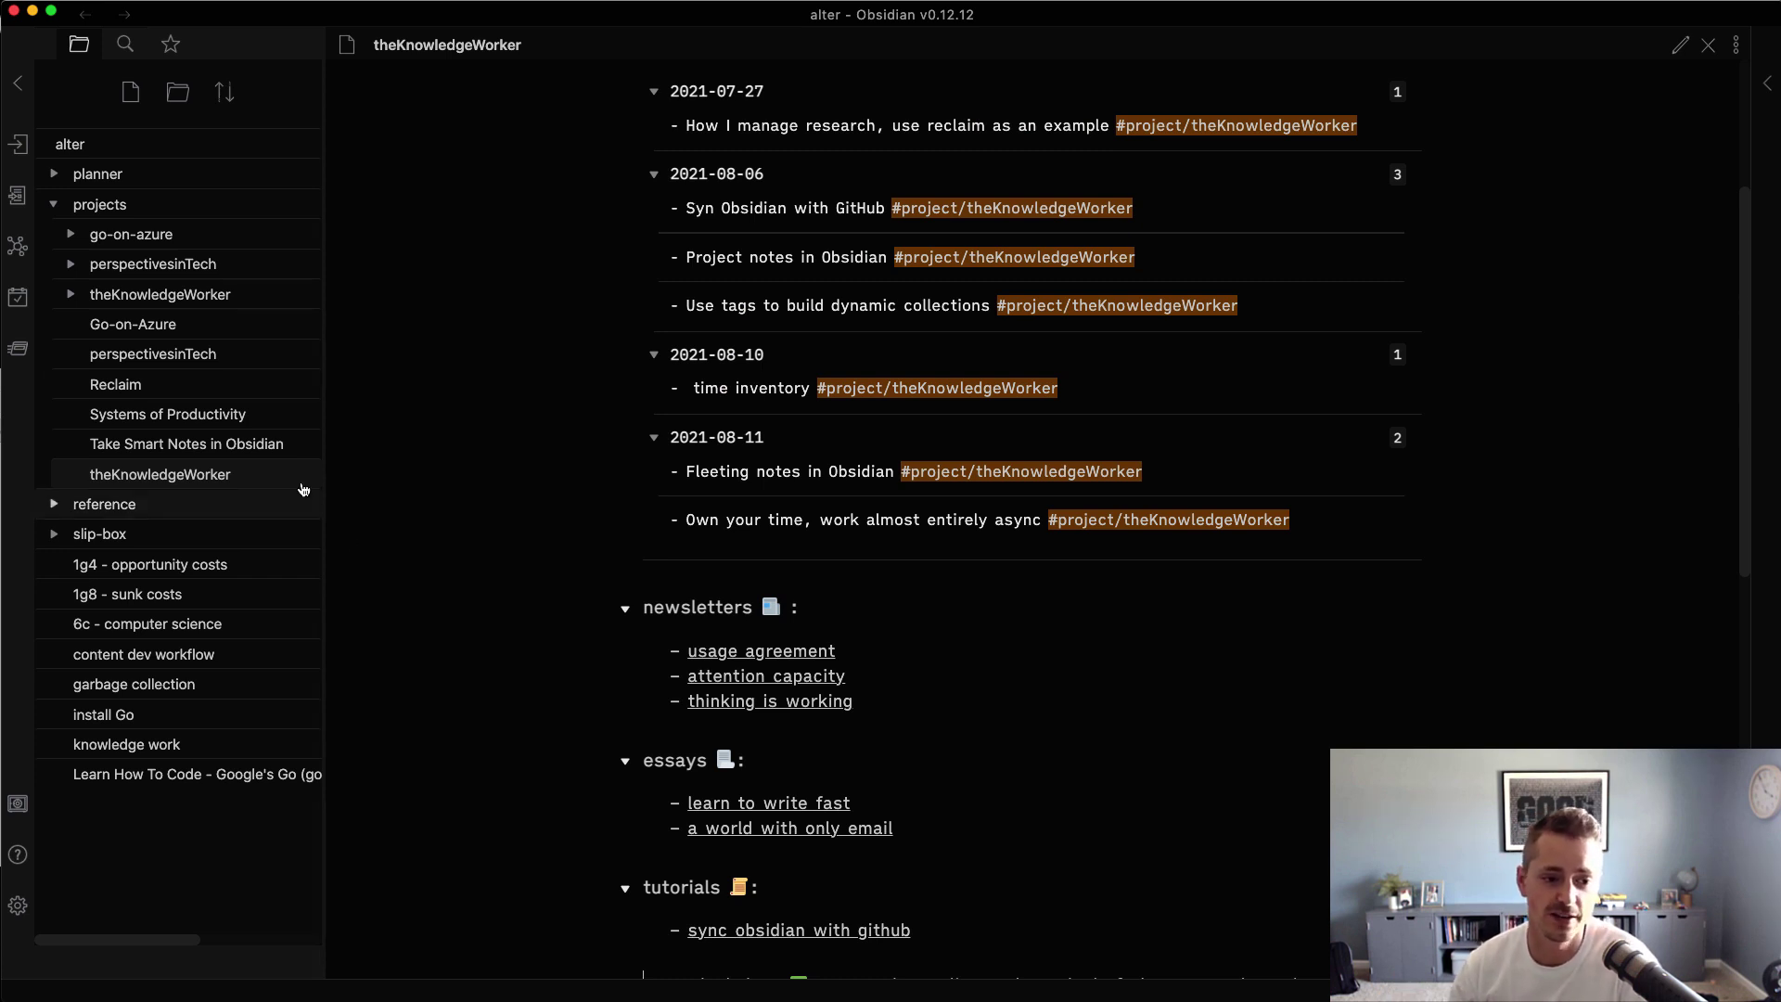
Open the Go-on-Azure note to view its Articles, References and Research link lists.
{"action": "left_click", "coordinate": [132, 325]}
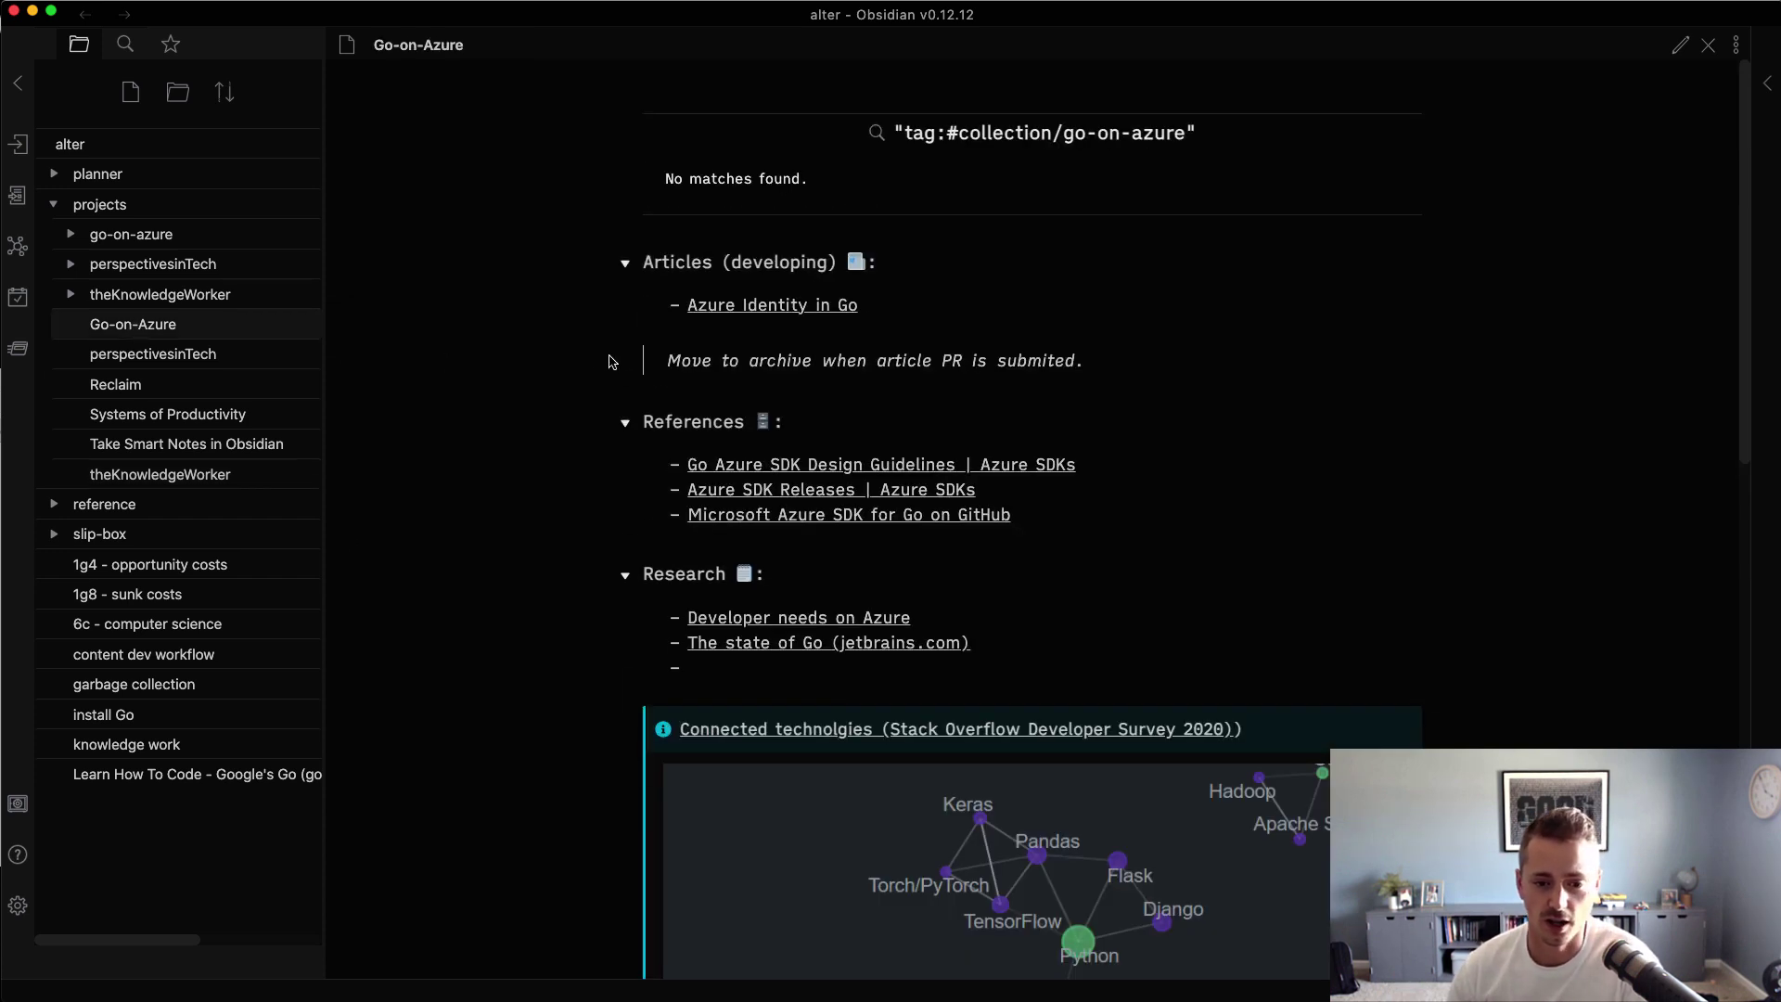
{"action": "scroll", "coordinate": [589, 327], "scroll_direction": "down", "scroll_amount": 1}
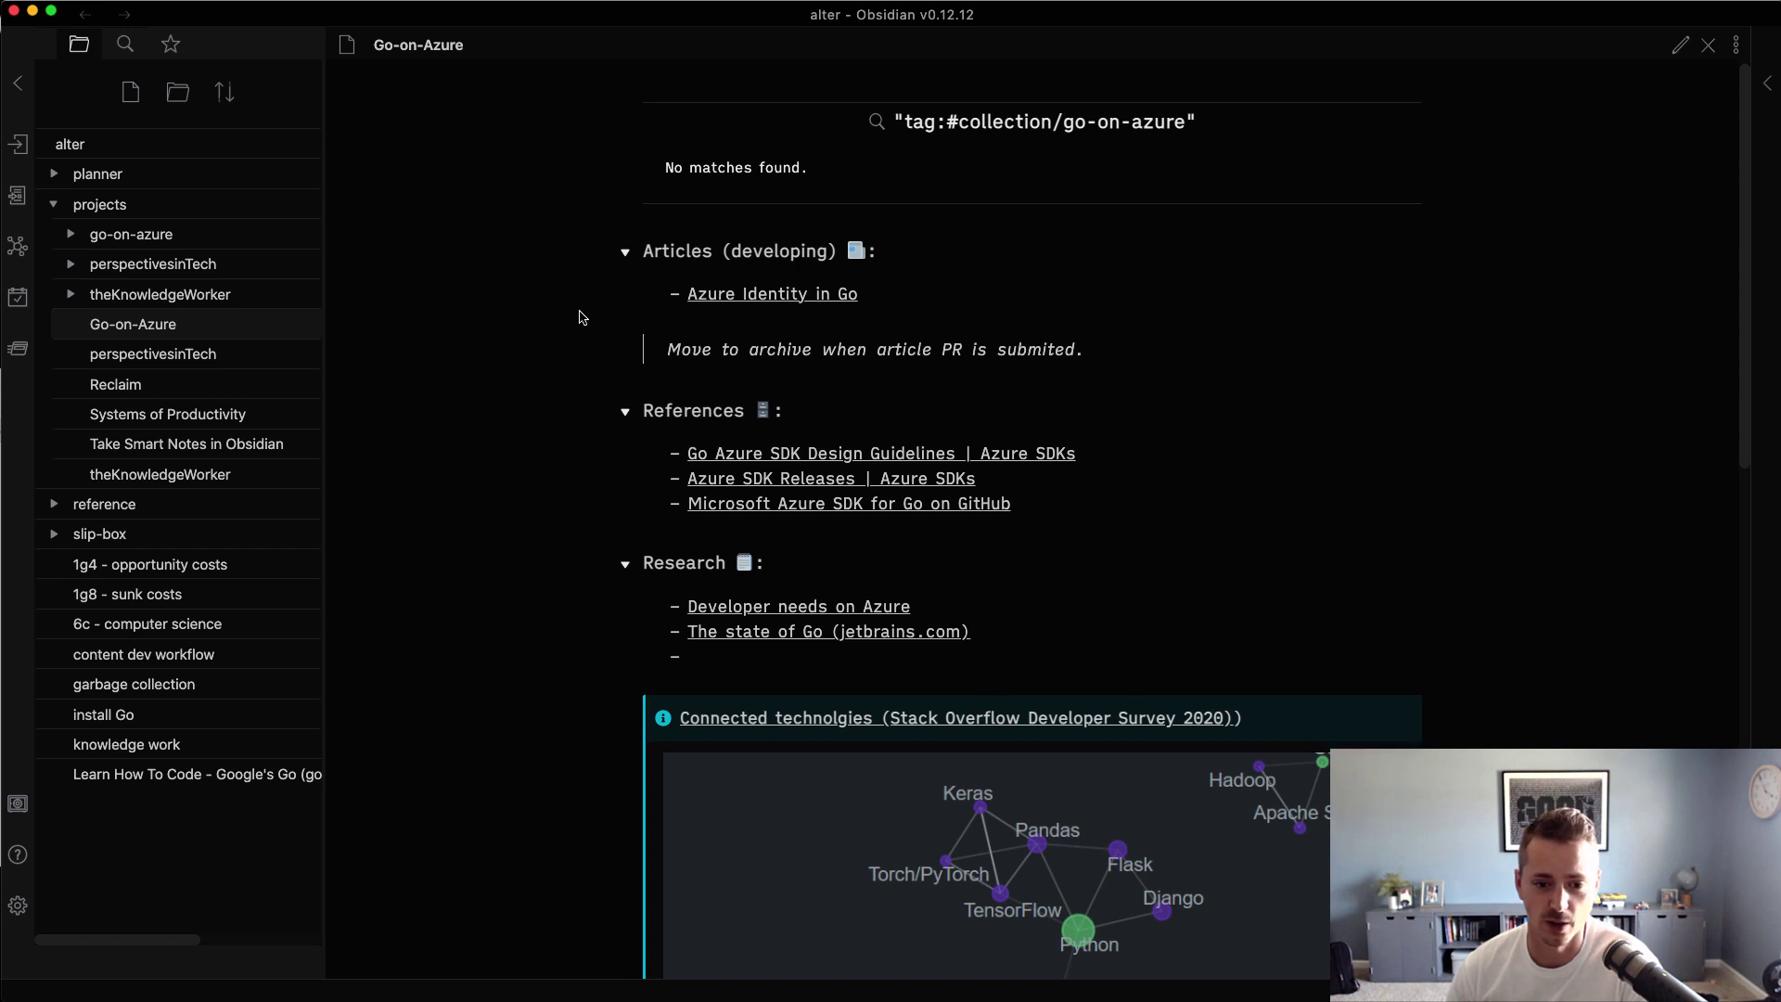
{"action": "scroll", "coordinate": [582, 318], "scroll_direction": "up", "scroll_amount": 1}
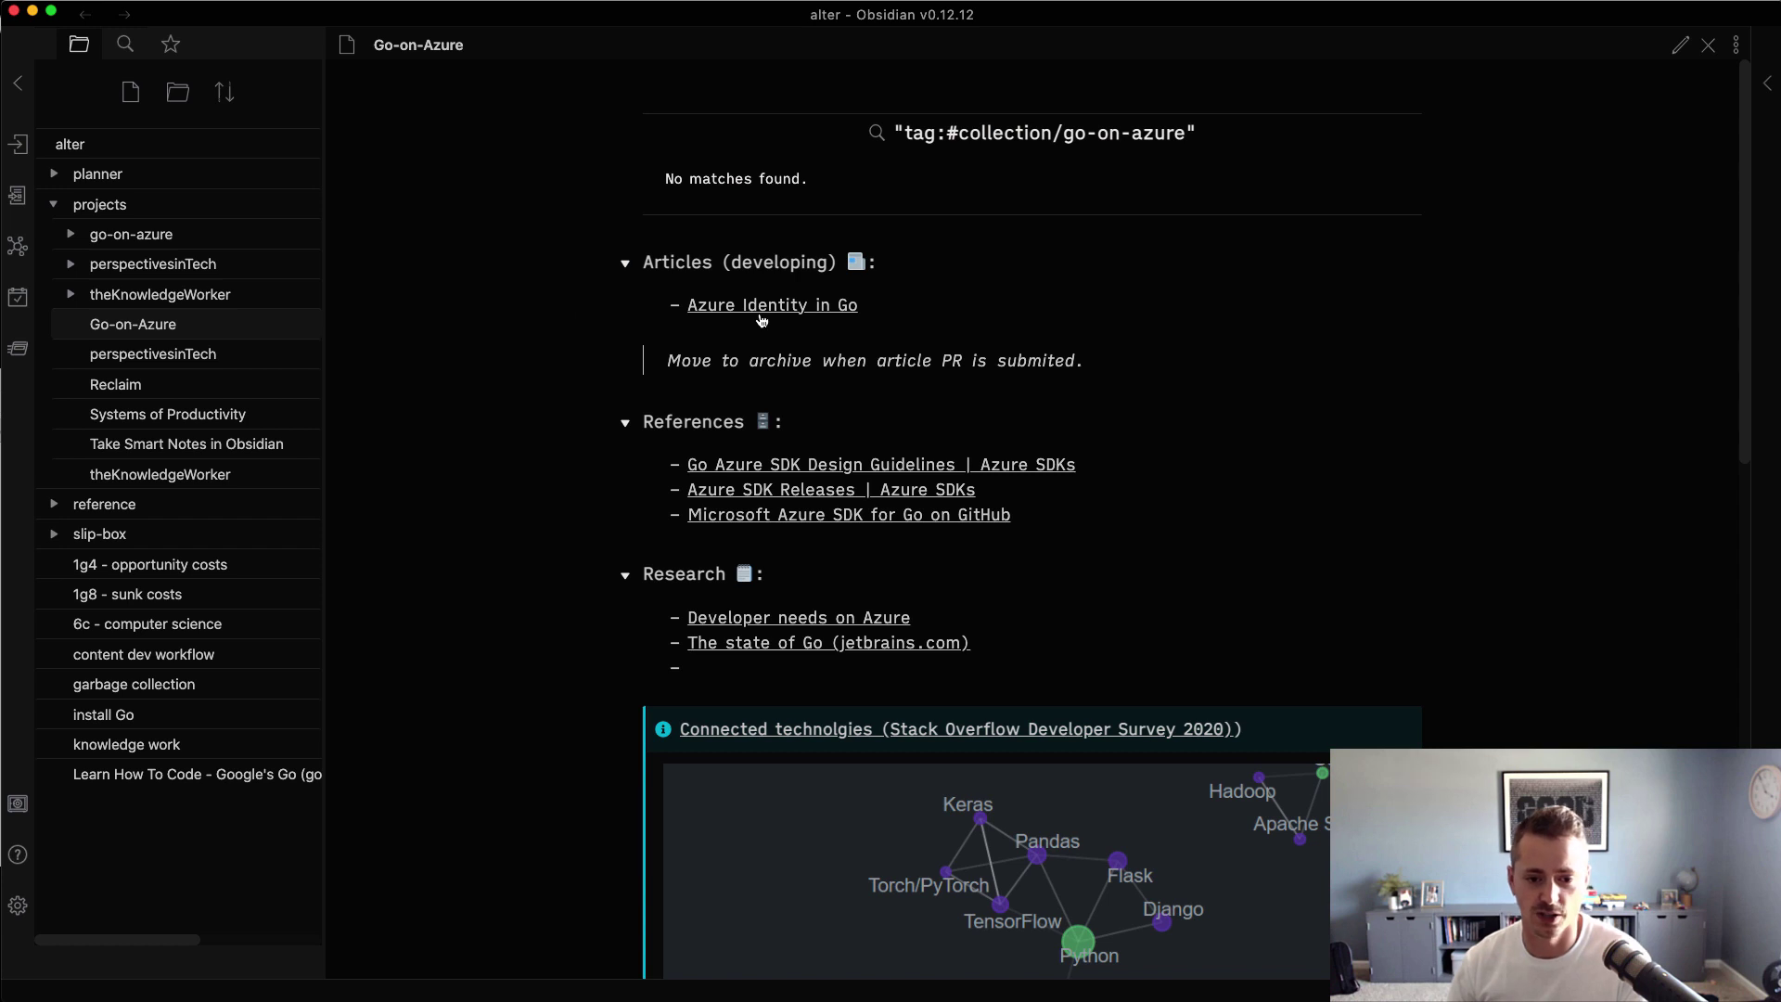
{"action": "mouse_move", "coordinate": [756, 314]}
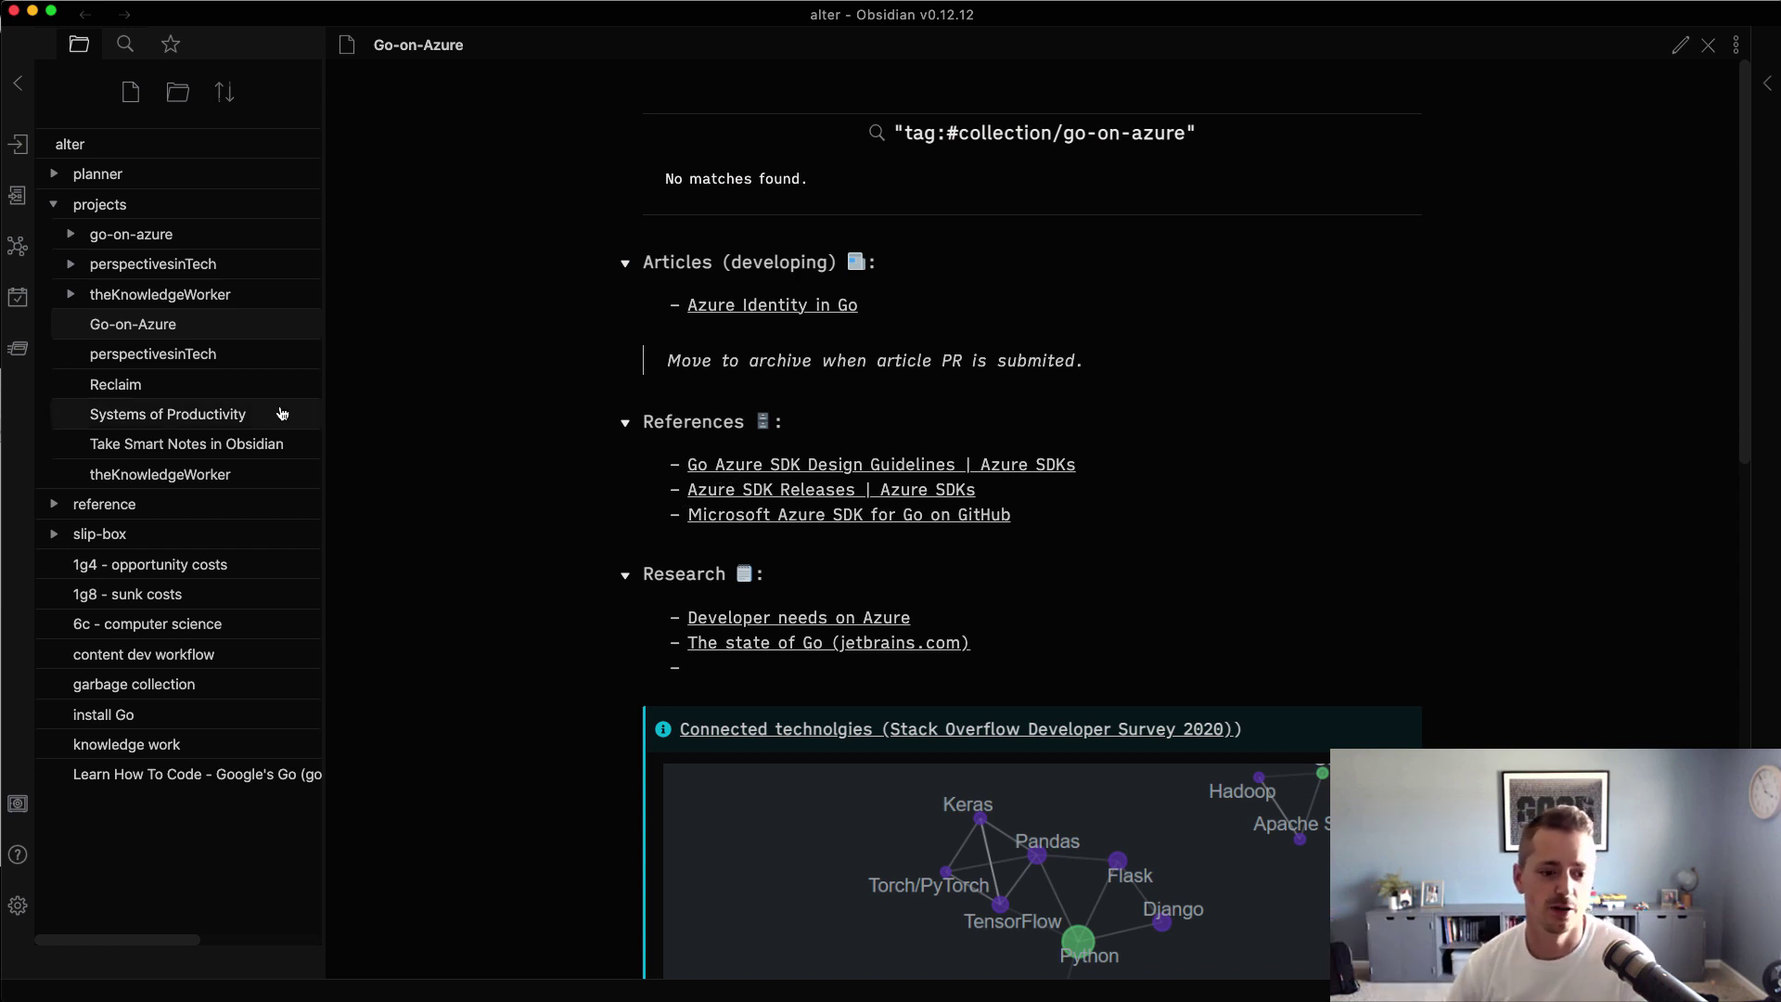
Return to theKnowledgeWorker note and expand its folder to list its six drafts.
{"action": "left_click", "coordinate": [215, 477]}
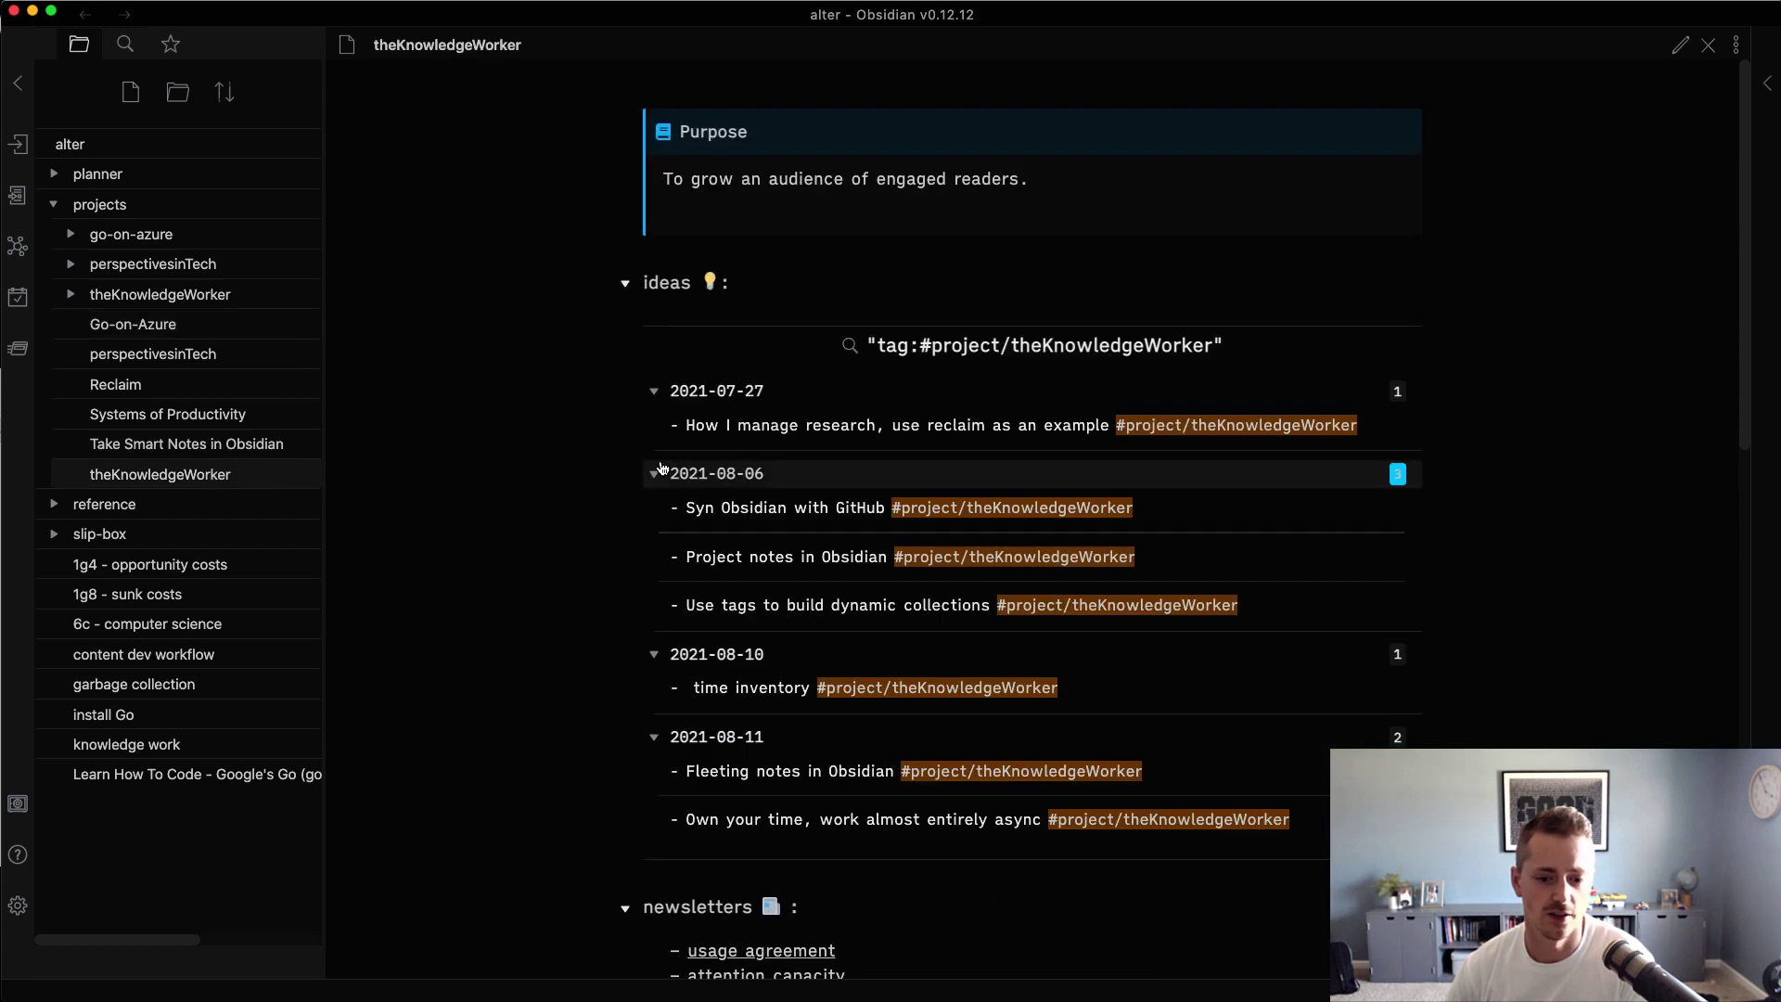
{"action": "scroll", "coordinate": [788, 630], "scroll_direction": "down", "scroll_amount": 5}
{"action": "mouse_move", "coordinate": [799, 652]}
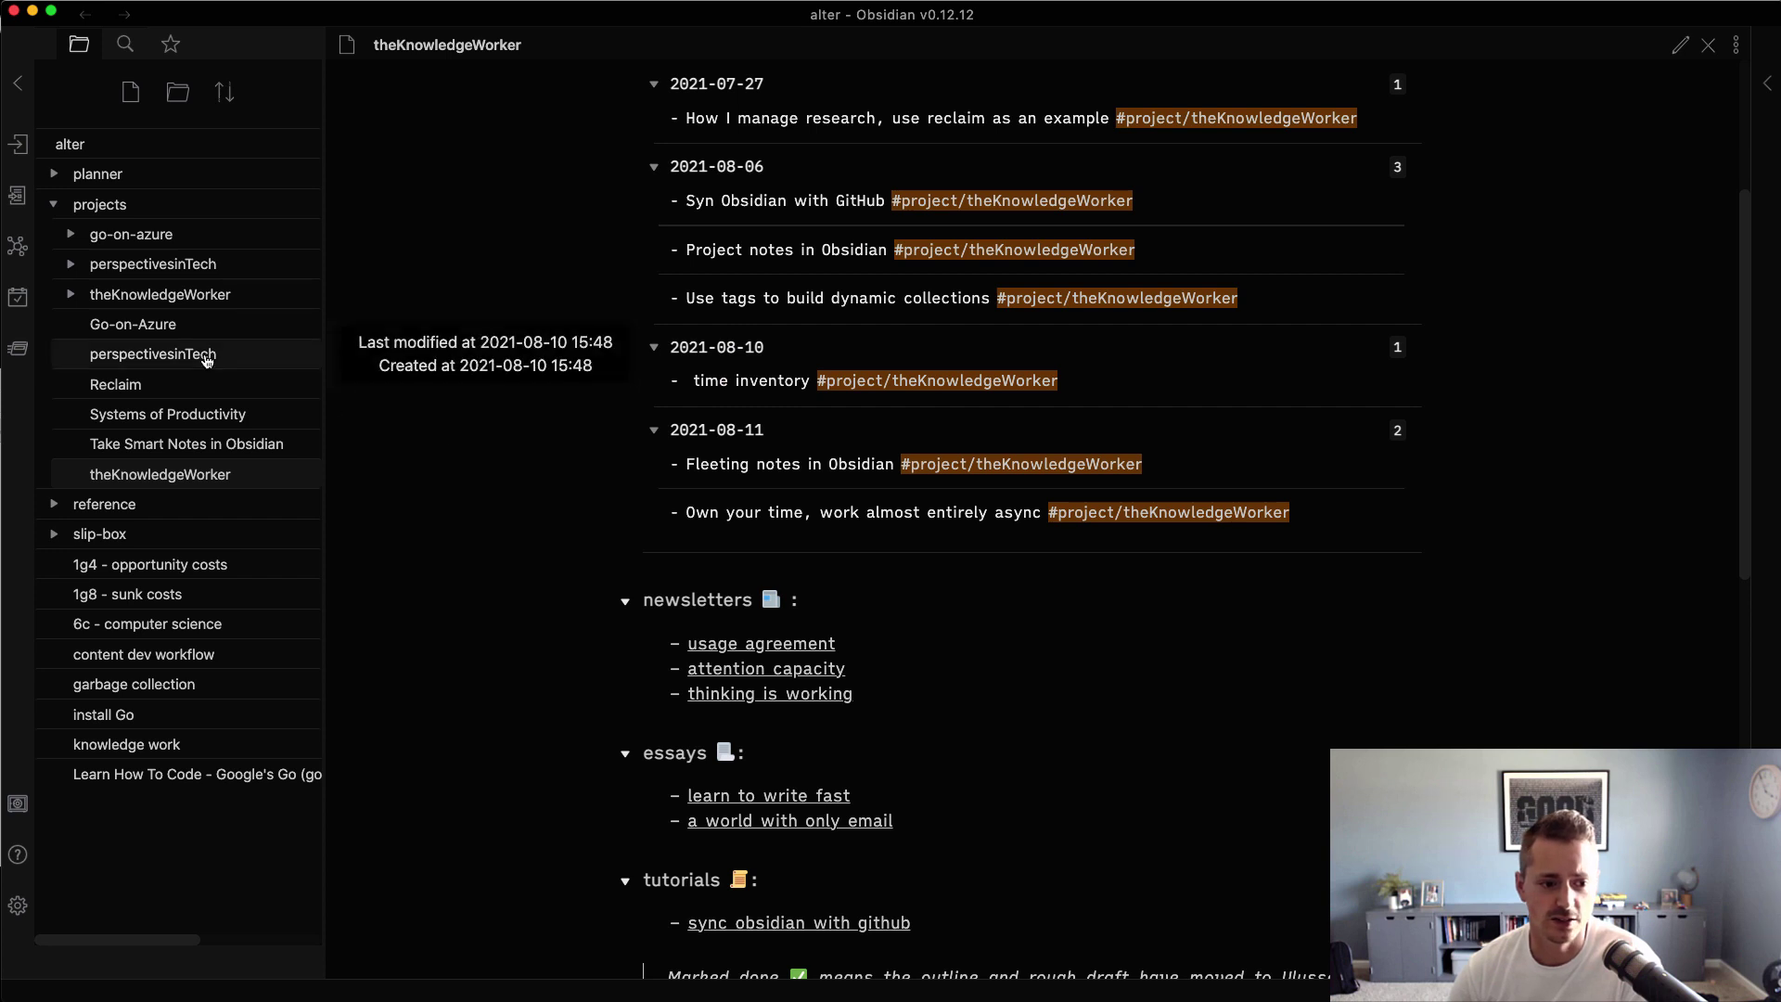
{"action": "left_click", "coordinate": [78, 295]}
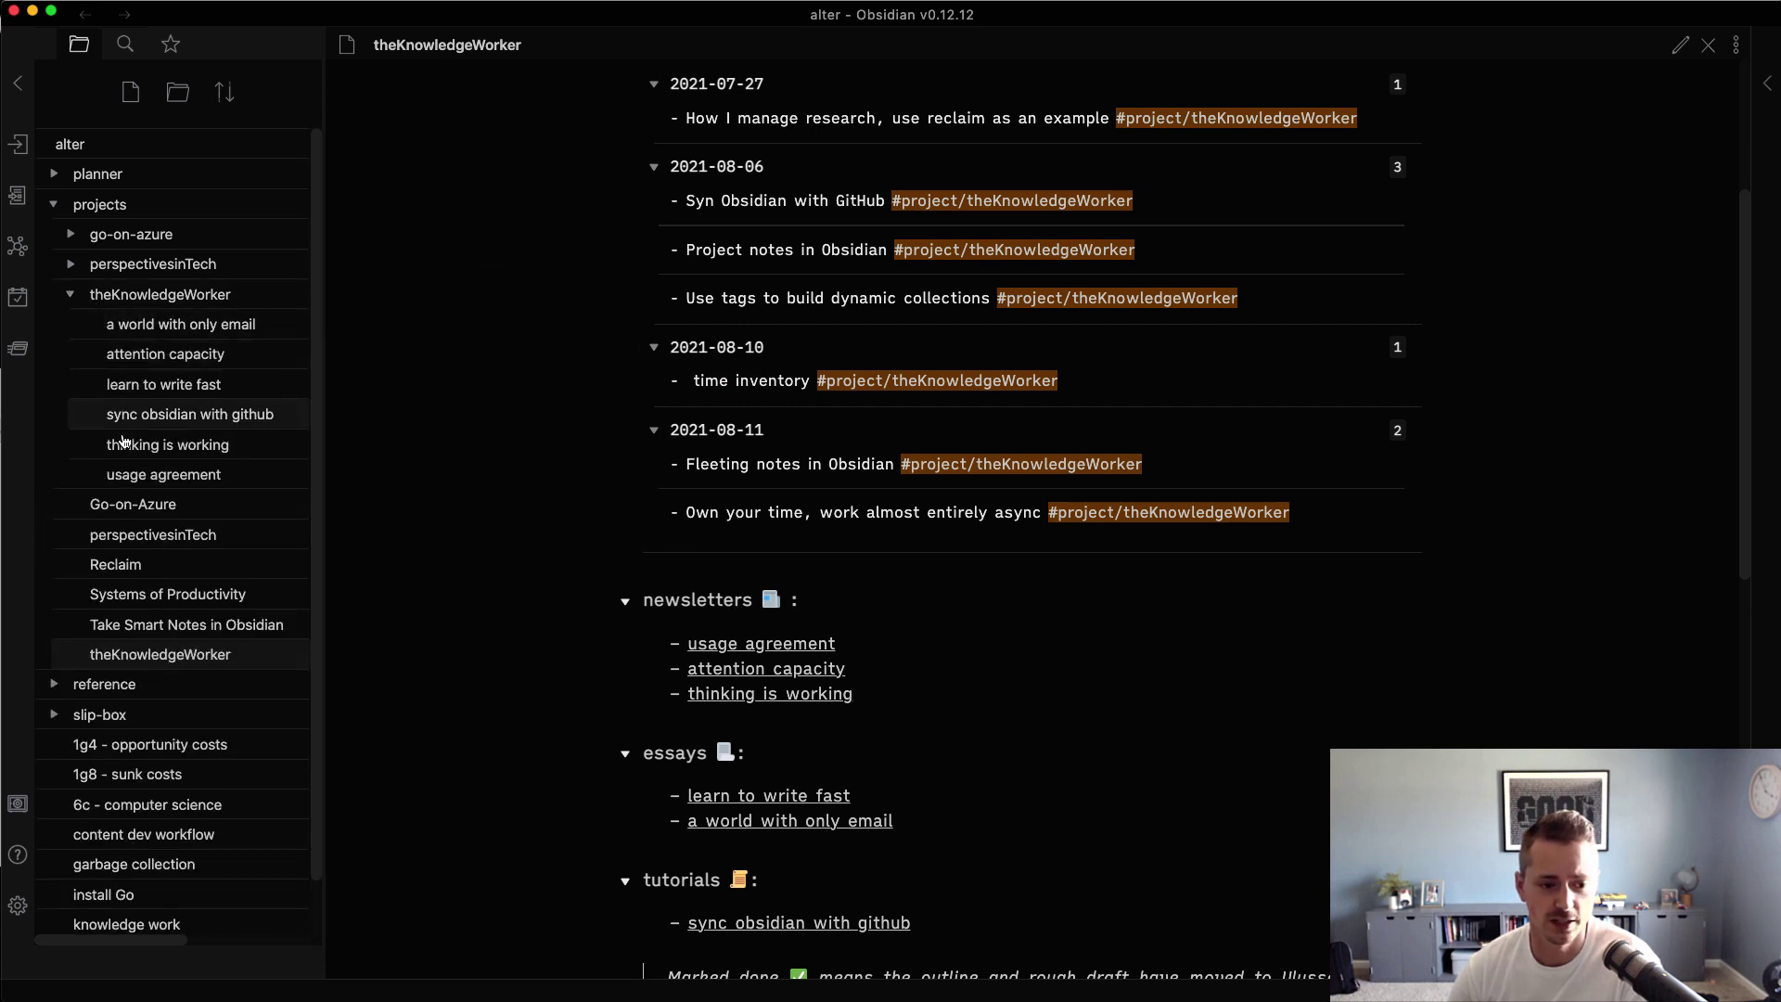
{"action": "left_click", "coordinate": [74, 304]}
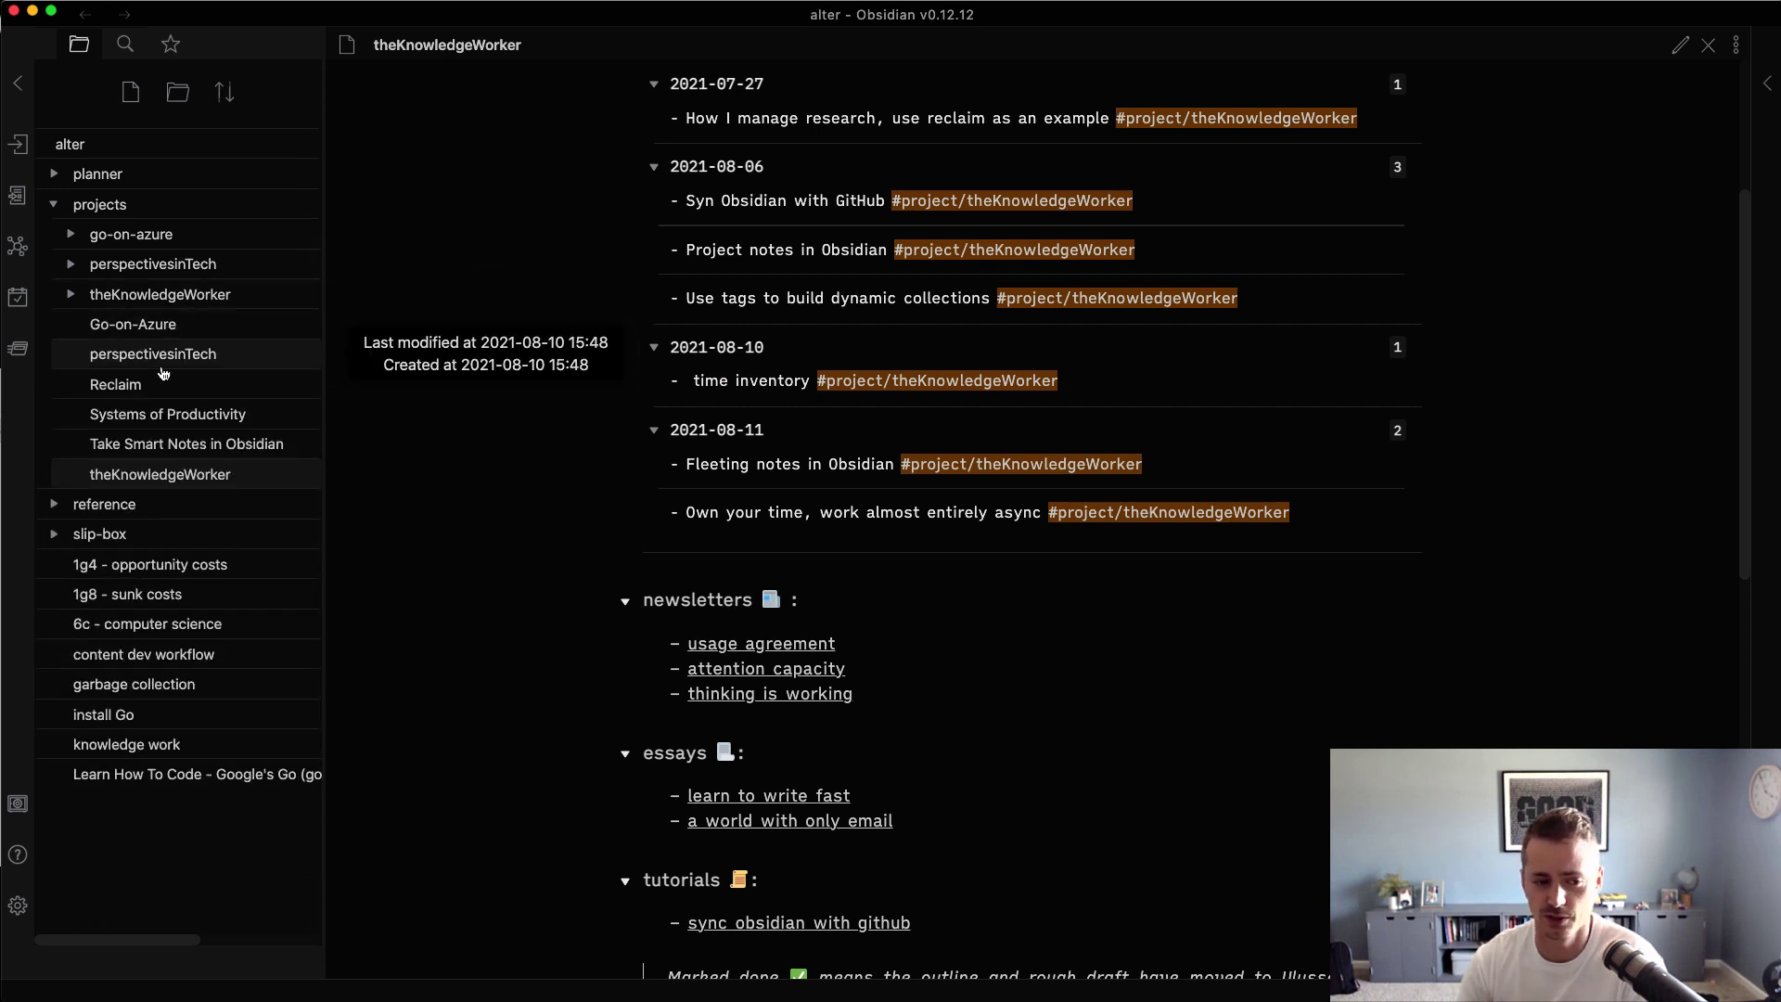